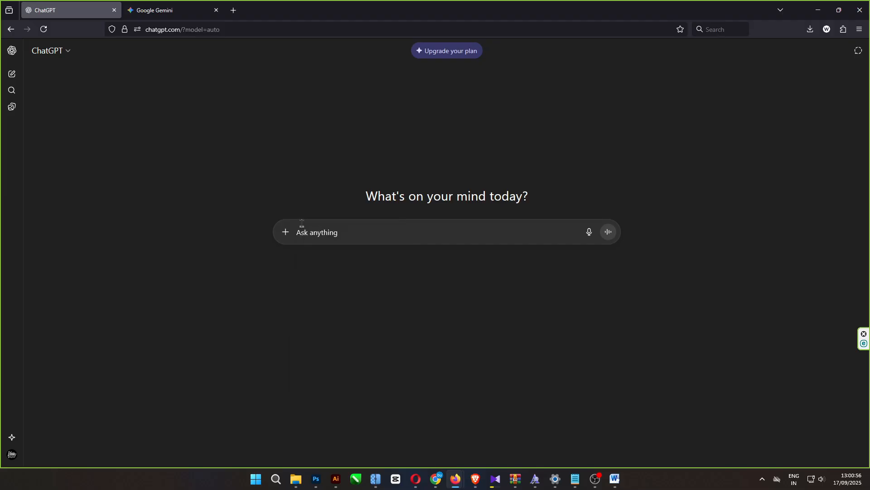
- Ask ChatGPT for a Nano Banana prompt for a vibrant Halloween pumpkin spice T-shirt vector illustration with bold, bigger typography, white background and contour
type("prompt or Nano banana ai - t shirt design halloween, pumpkin spice themes, vector, illustration vibrant, add relevant typography bold and bigger font, white background, contour")
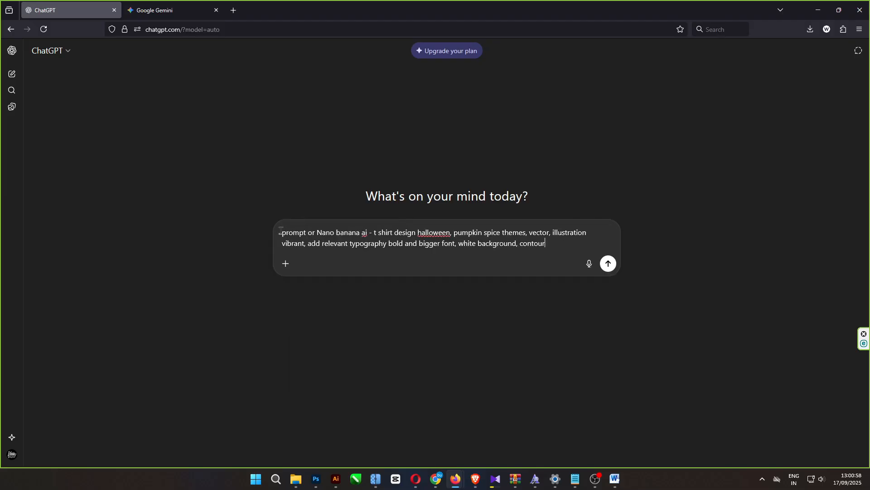
left_click_drag(280, 231, 594, 243)
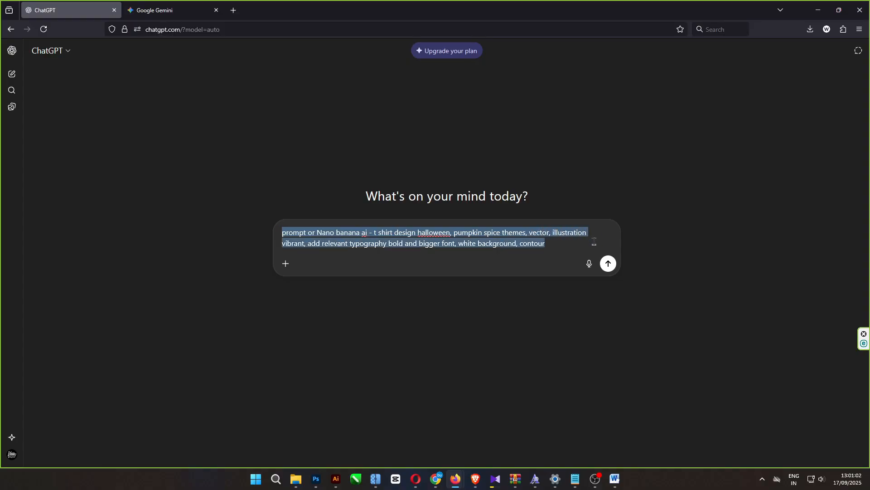
left_click(595, 243)
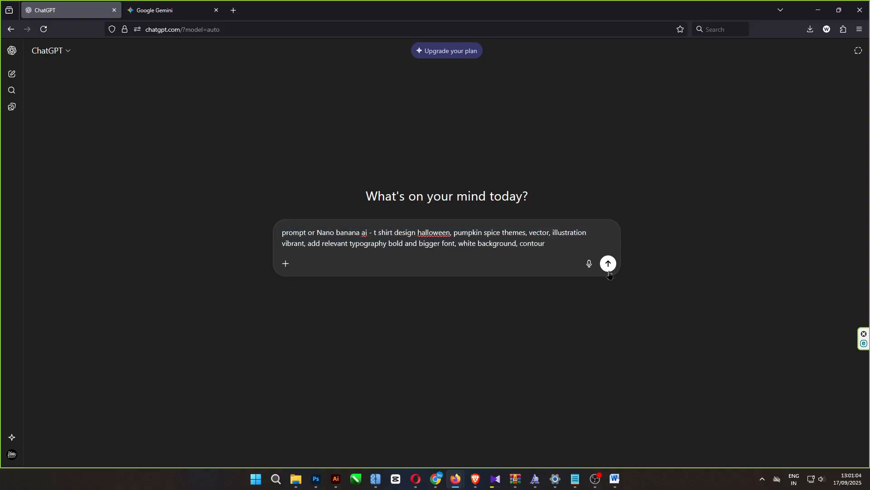
left_click(608, 264)
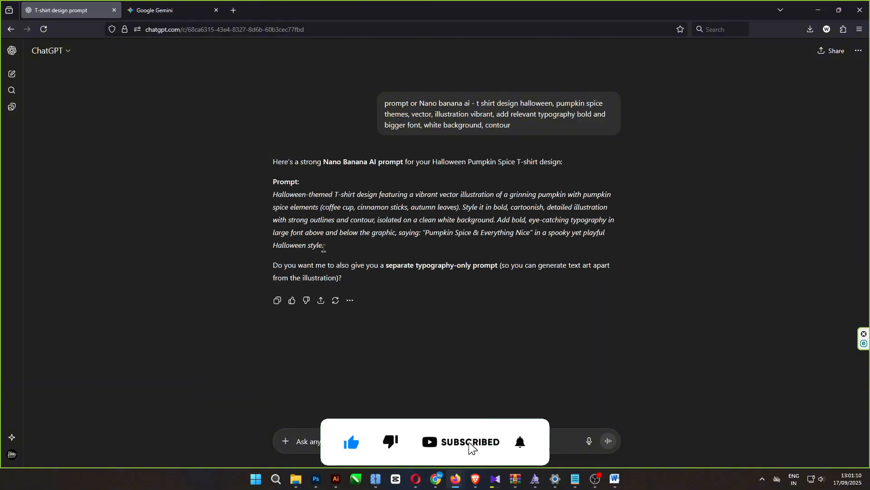
- Copy the grinning pumpkin prompt into Gemini, generate the design with the Create images tool, and view the image enlarged
left_click_drag(323, 245, 273, 194)
key("ctrl+c")
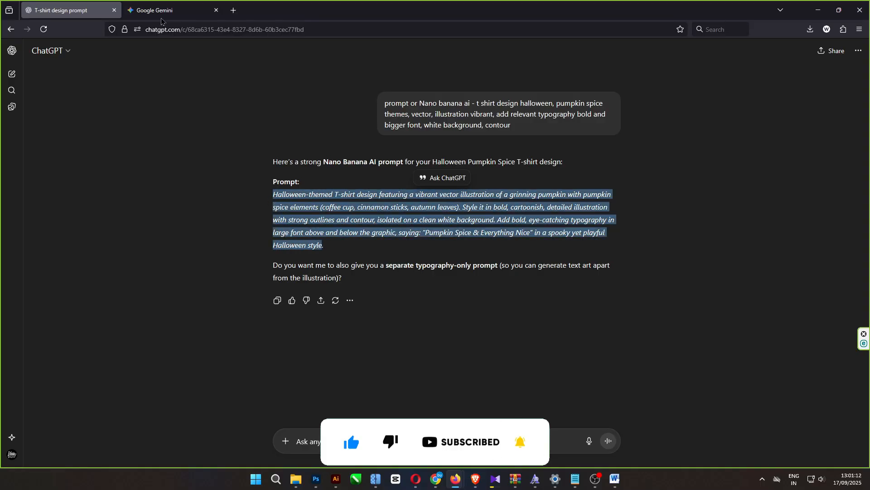
left_click(157, 10)
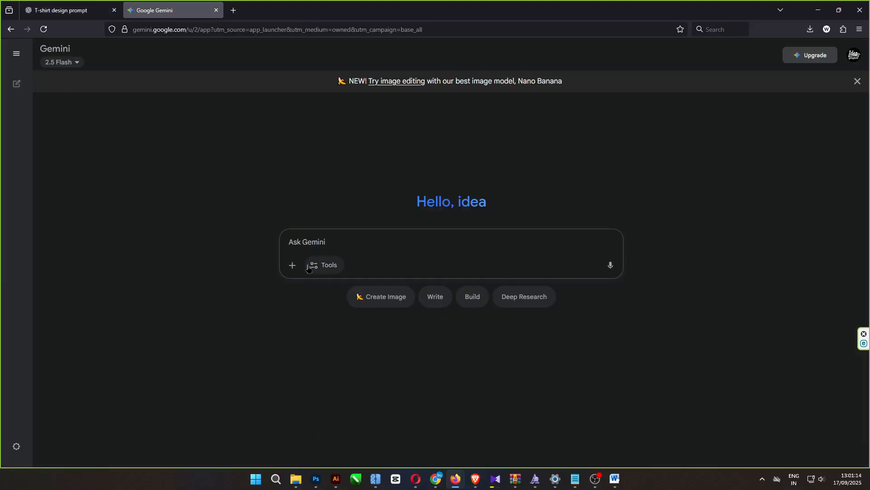
left_click(305, 243)
key("ctrl+v")
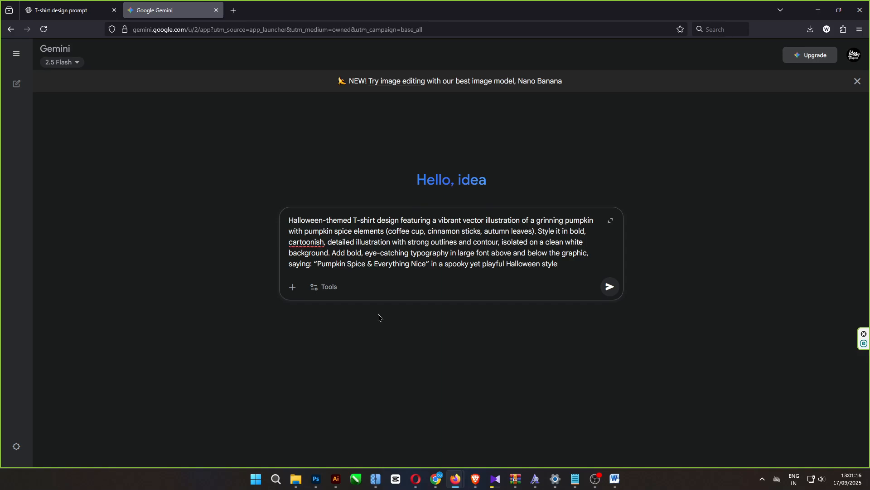
left_click(323, 286)
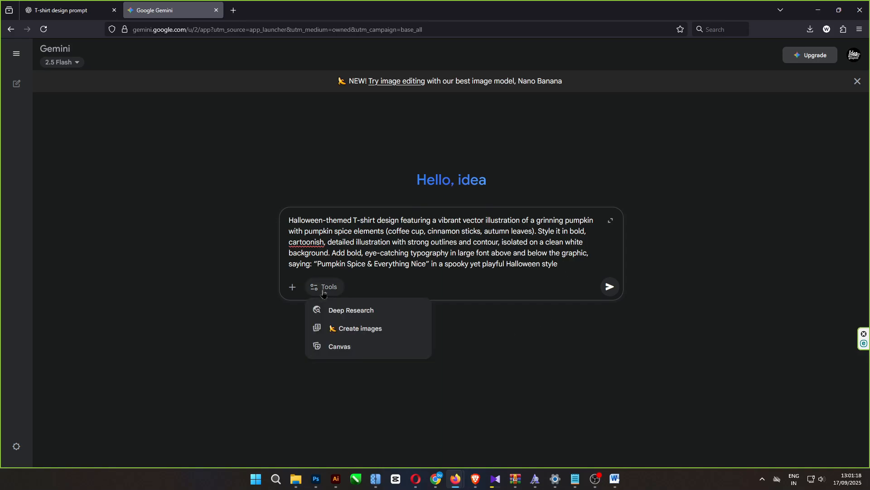
left_click(344, 335)
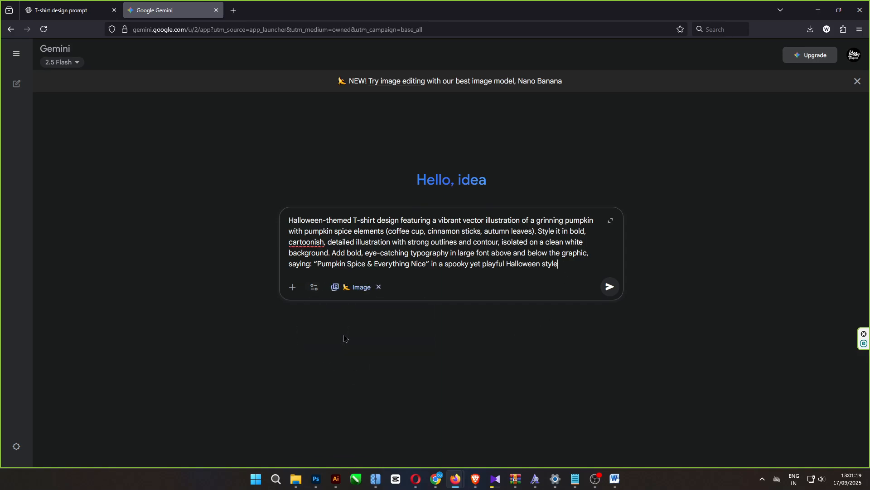
left_click(611, 289)
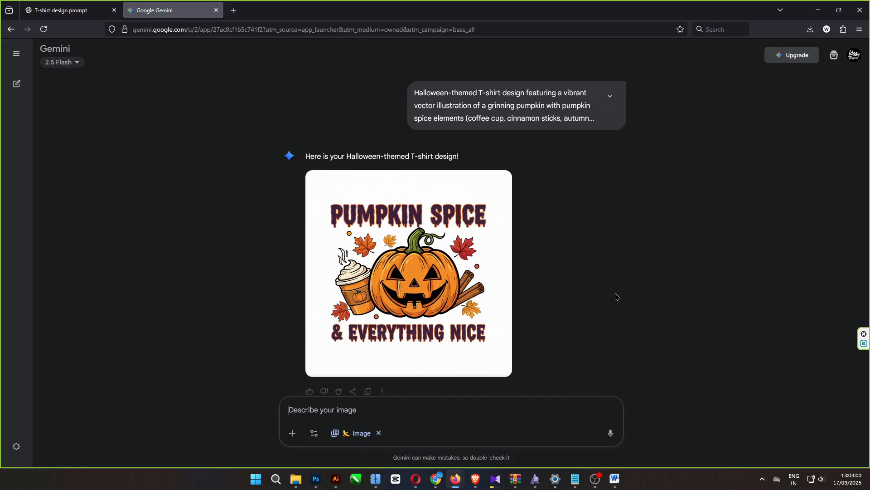
left_click(469, 277)
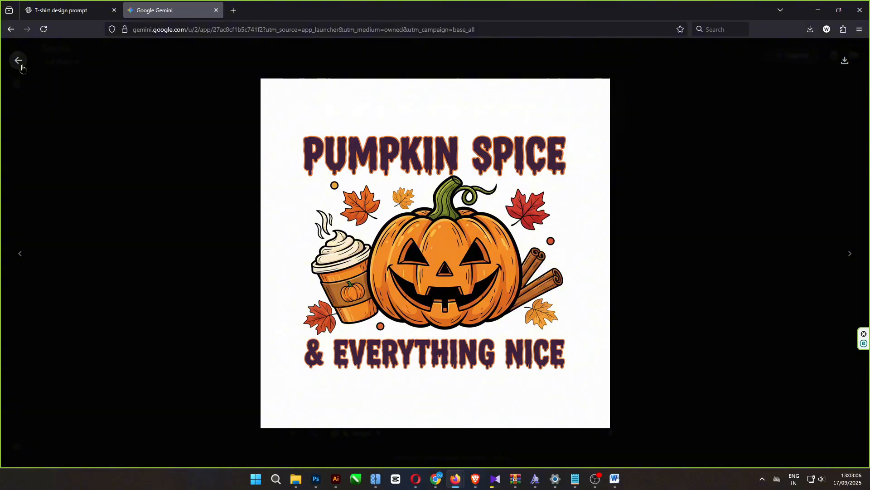
left_click(18, 60)
- Switch to the ChatGPT conversation and request "MORE 4 DESIGNS"
left_click(68, 10)
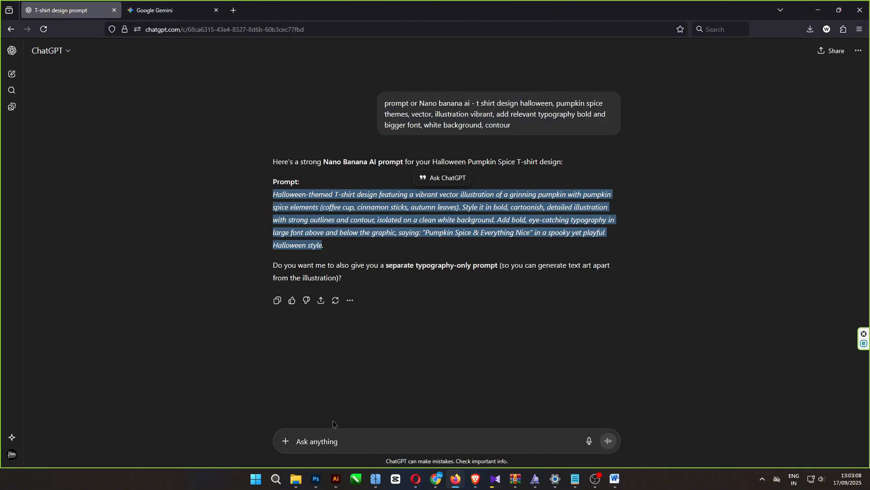
left_click(339, 436)
type("MO")
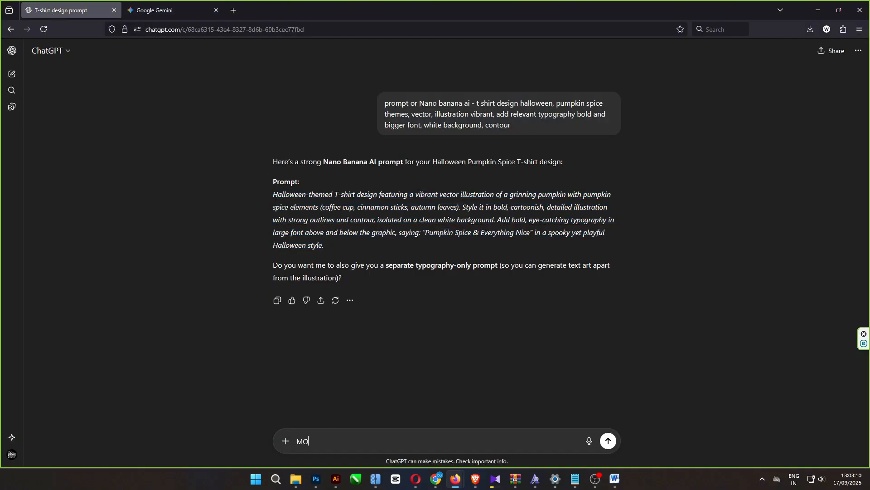
type("RE 4 DESIGNS")
key("Return")
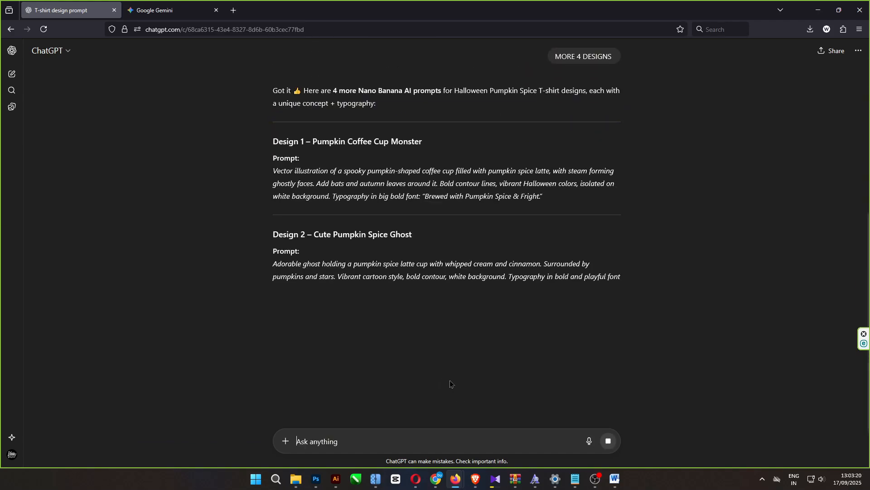
- Generate an image in Gemini from ChatGPT's Design 1 – Pumpkin Coffee Cup Monster prompt and view it enlarged
left_click_drag(274, 169, 539, 197)
key("ctrl+c")
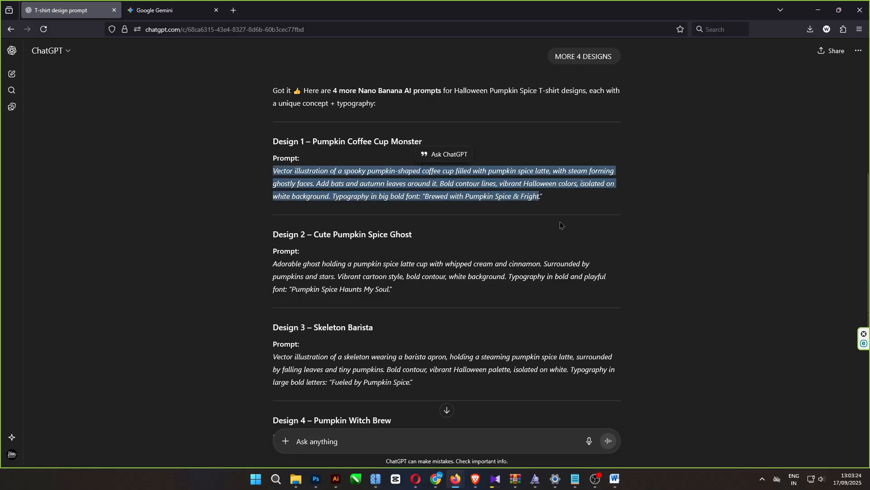
left_click(172, 10)
left_click(322, 410)
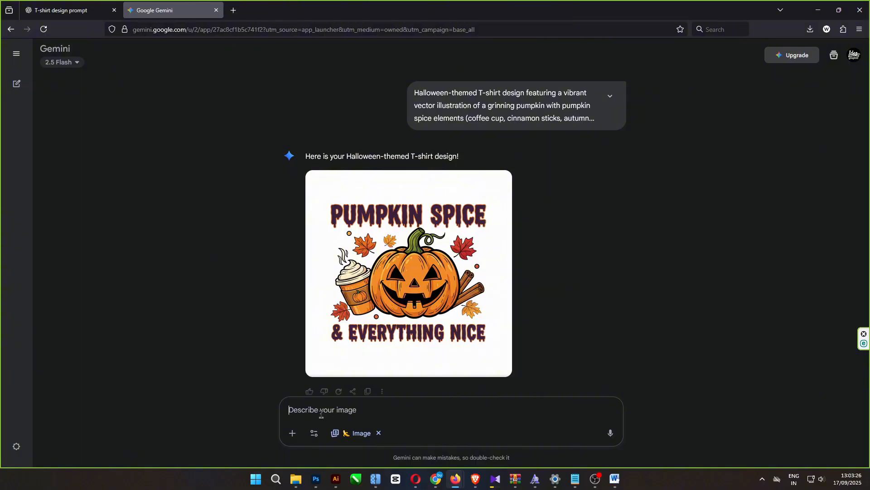
key("ctrl+v")
left_click(611, 433)
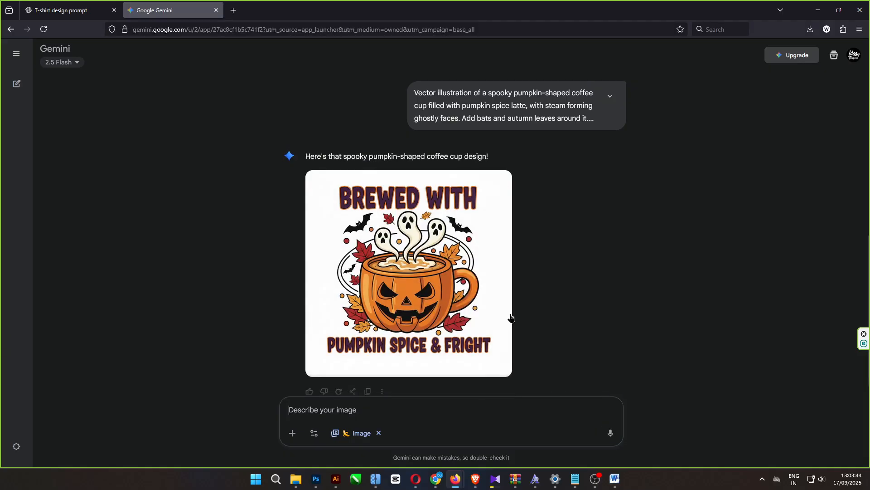
left_click(488, 300)
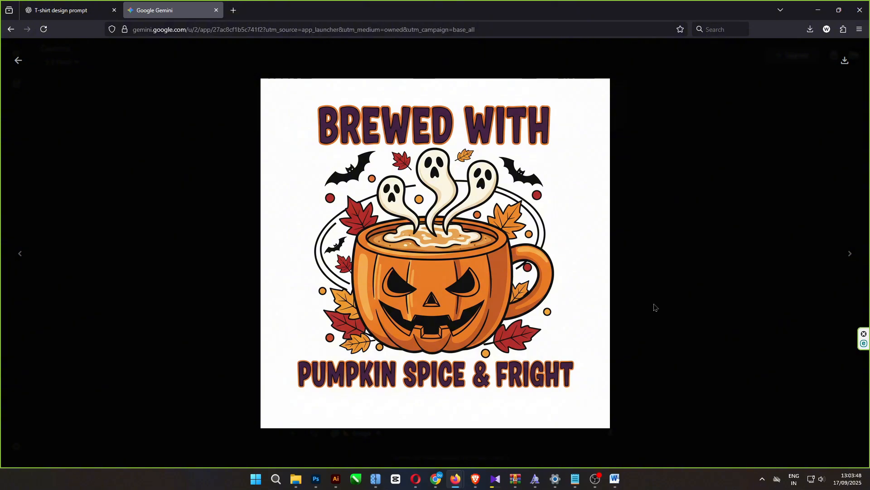
left_click(18, 60)
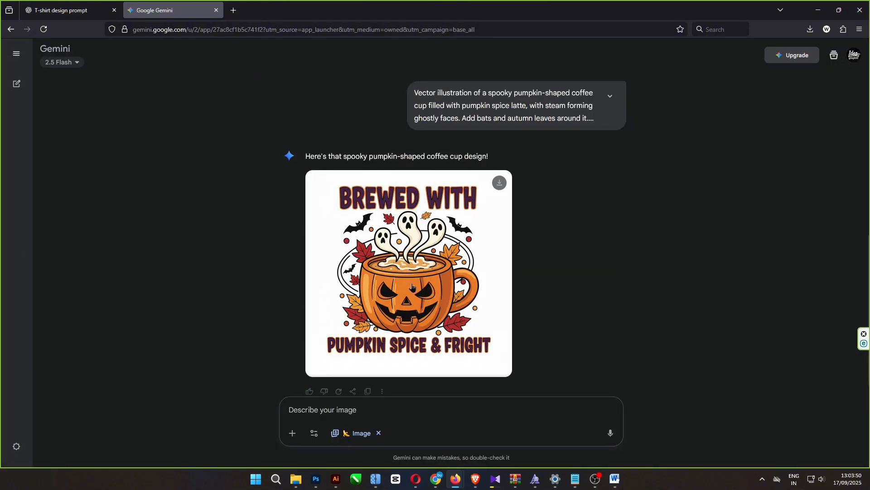
scroll(412, 286, "up", 5)
scroll(415, 281, "down", 6)
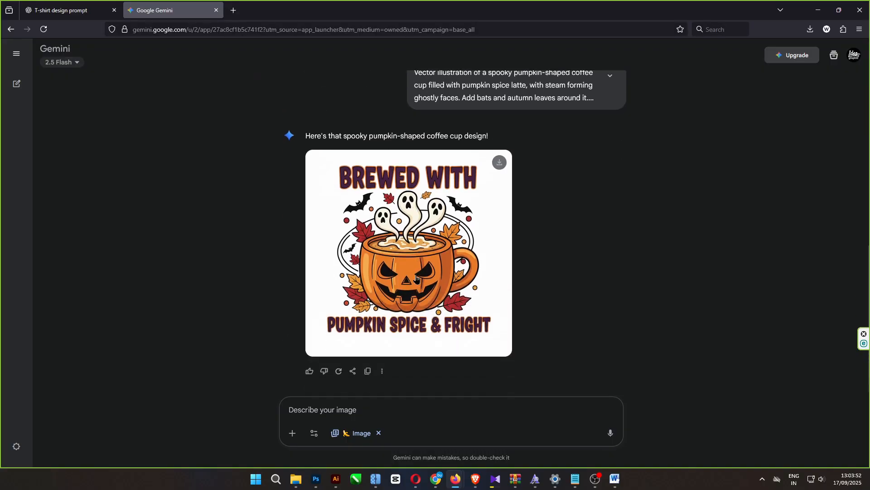
- Copy the Design 2 – Cute Pumpkin Spice Ghost prompt from ChatGPT and submit it to Gemini for image generation
left_click(84, 11)
scroll(274, 164, "down", 4)
scroll(281, 171, "up", 2)
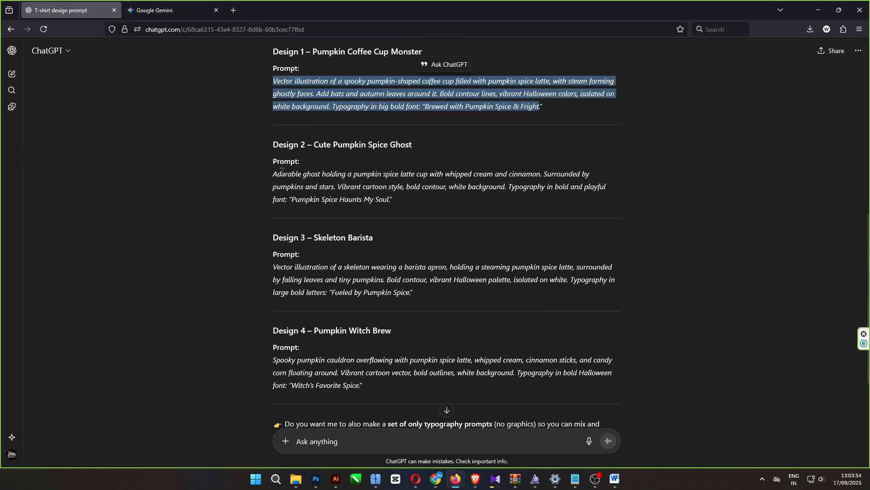
left_click_drag(273, 174, 391, 203)
key("ctrl+c")
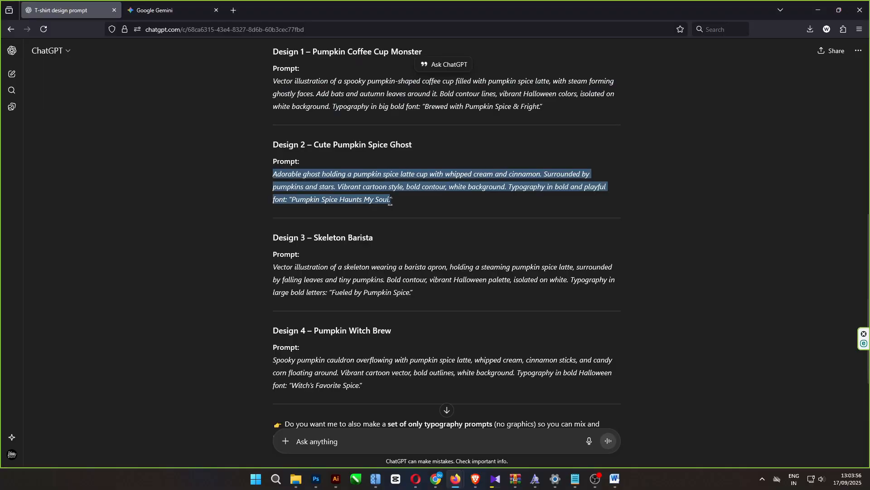
key("ctrl+Tab")
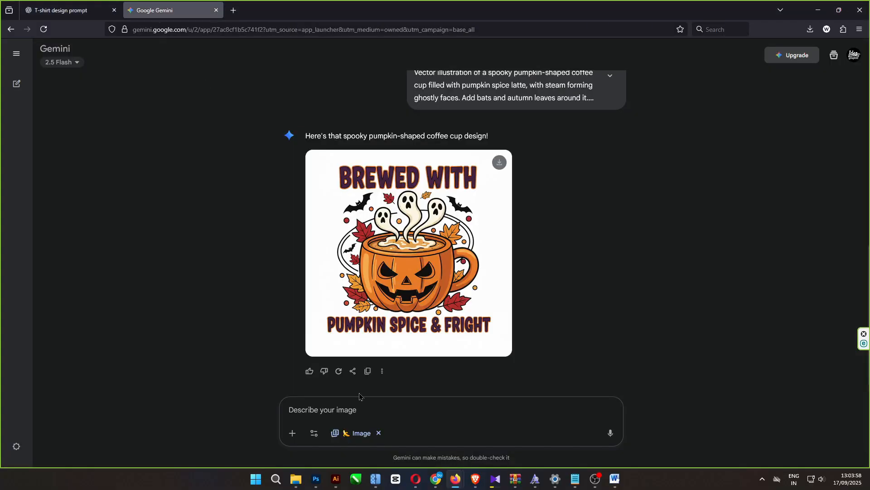
left_click(358, 420)
key("ctrl+v")
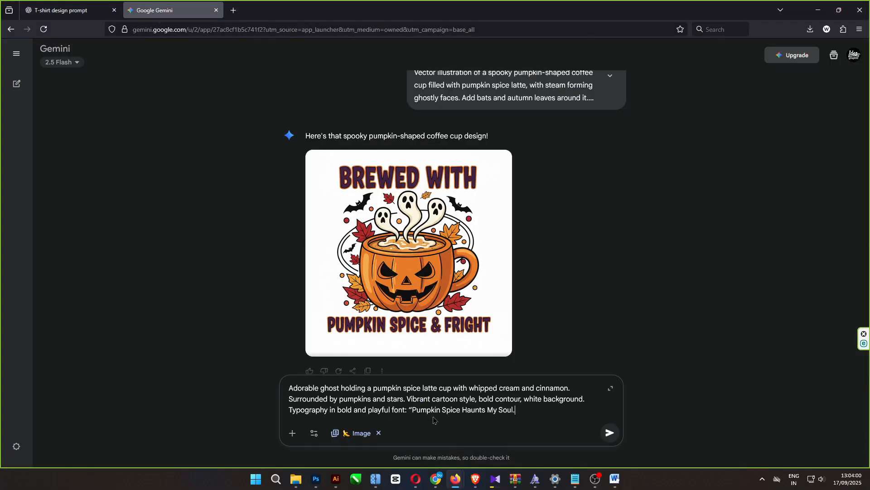
left_click(610, 433)
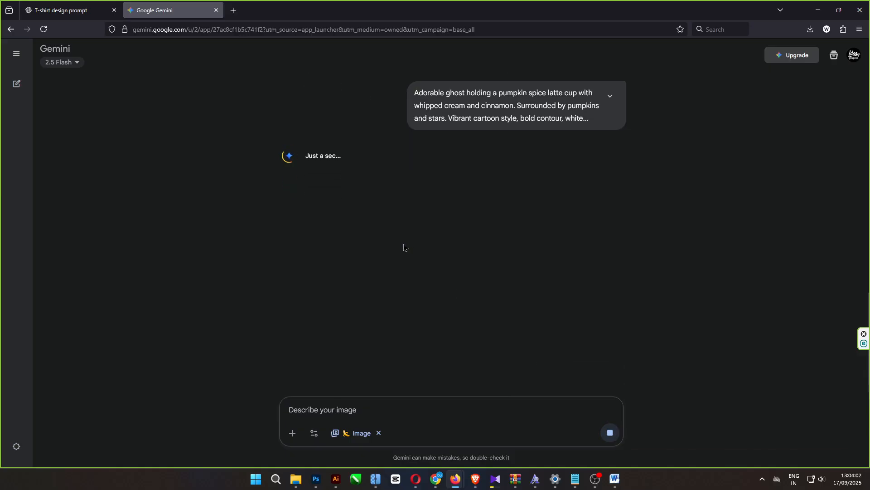
- Copy the Design 3 – Skeleton Barista prompt from ChatGPT into Gemini's image description
left_click(72, 10)
scroll(274, 166, "down", 3)
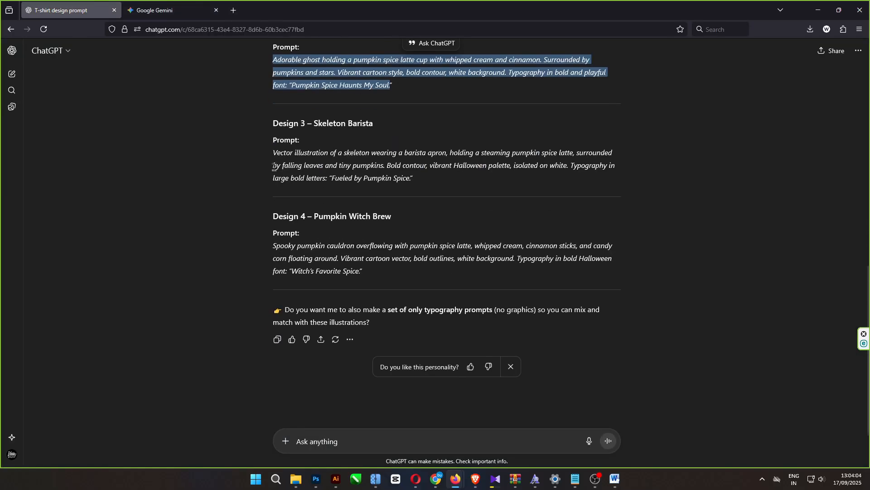
left_click_drag(272, 152, 432, 180)
key("ctrl+c")
left_click(184, 14)
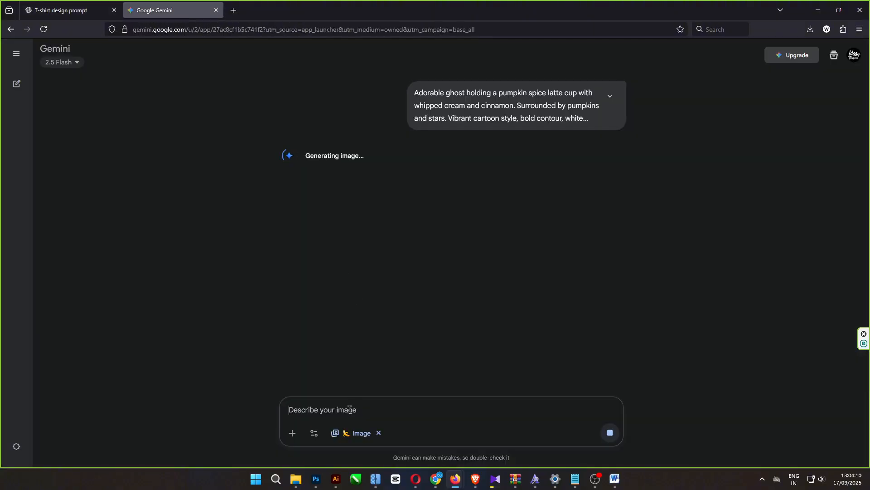
key("ctrl+v")
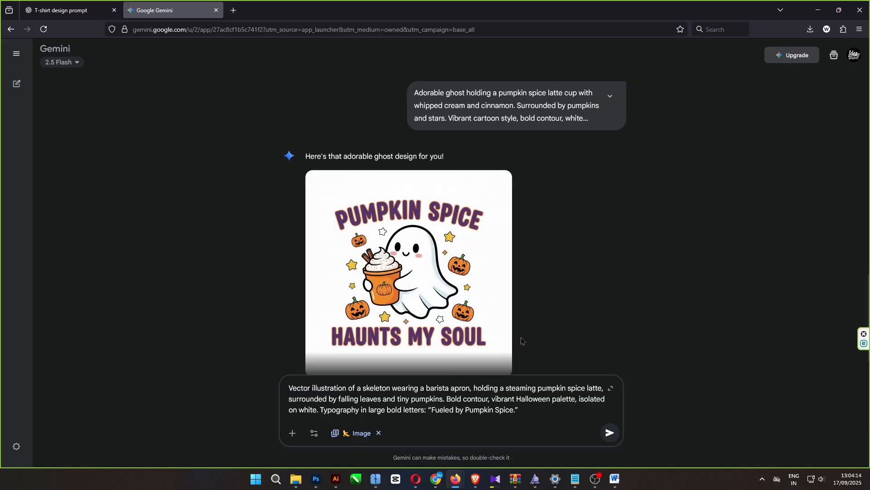
- View the ghost T-shirt image enlarged and submit the entered skeleton barista prompt for image generation
left_click(479, 325)
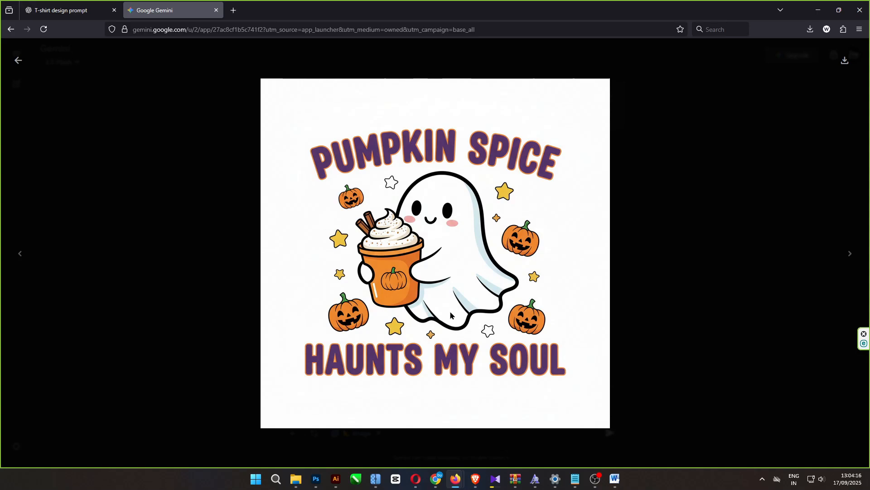
left_click(18, 60)
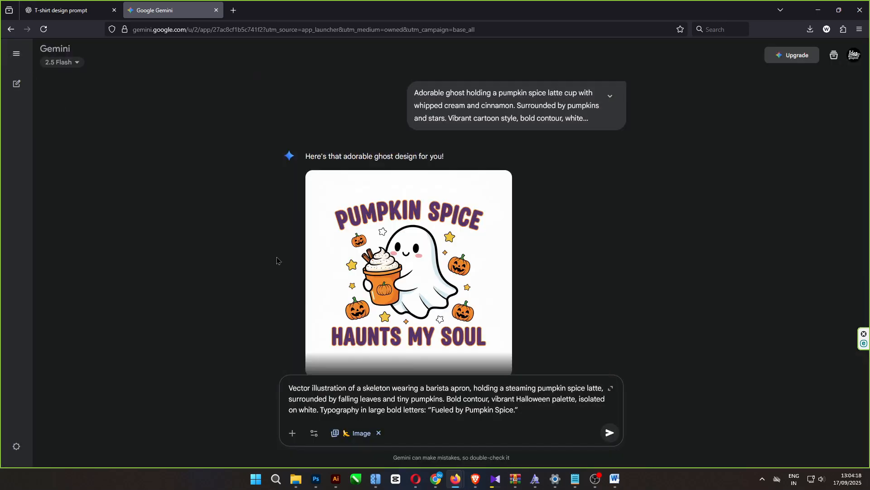
left_click(609, 432)
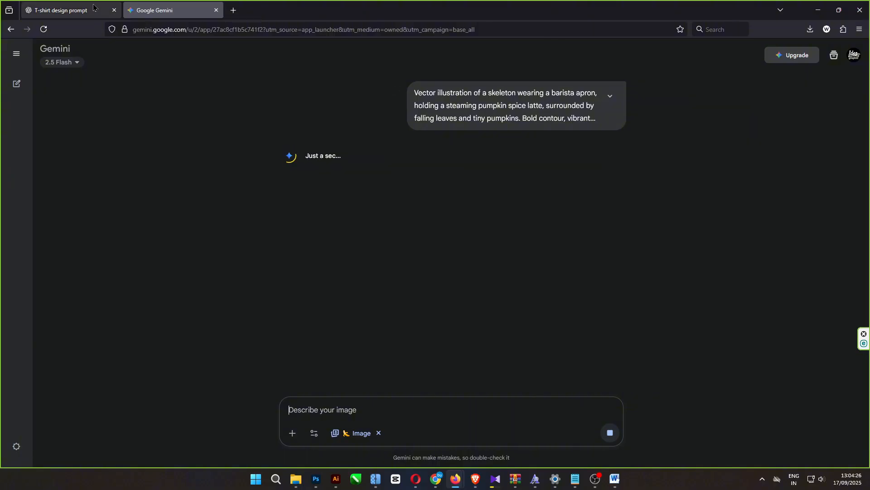
- Examine the skeleton barista T-shirt image enlarged and look back over the earlier designs in the conversation
mouse_move(77, 7)
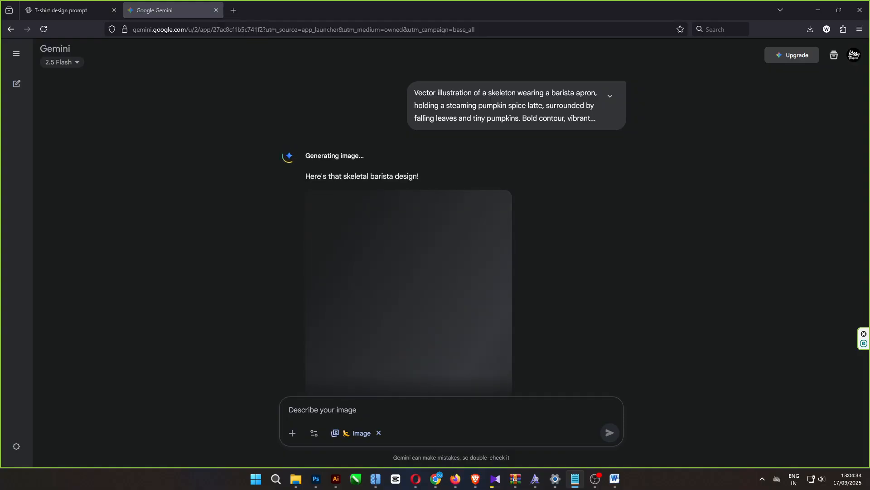
left_click(410, 292)
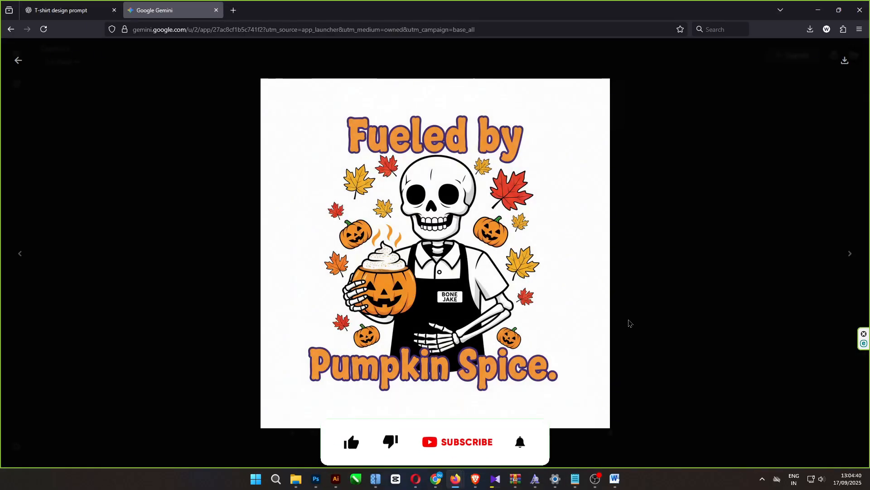
left_click(18, 60)
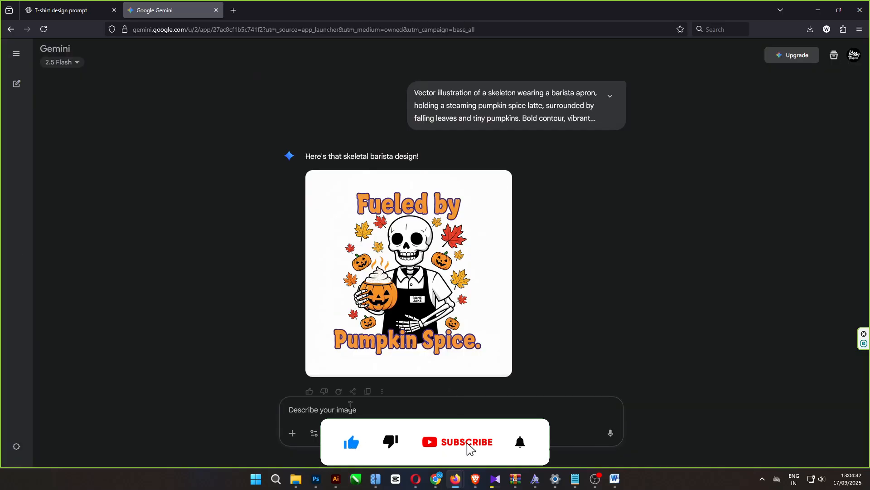
scroll(410, 349, "up", 5)
scroll(410, 348, "down", 5)
scroll(410, 345, "up", 15)
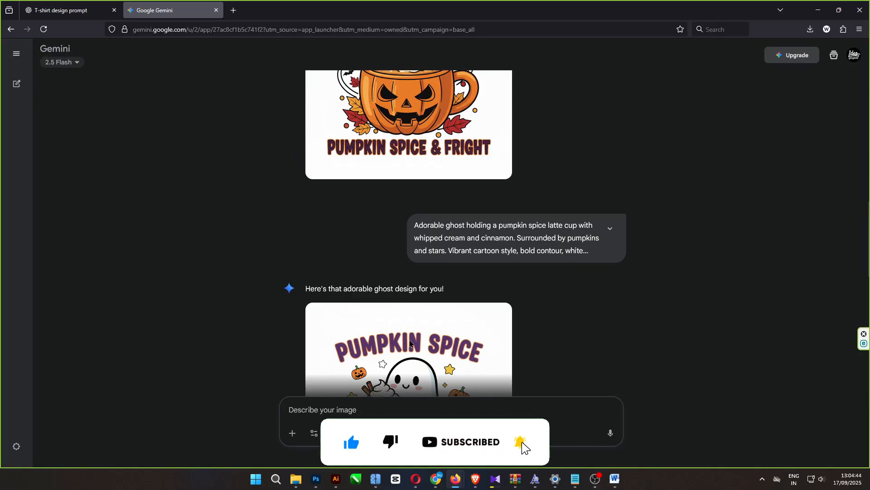
- Switch to ChatGPT and ask for 2 more designs for a black background with neon colors, glowing effects and fire
scroll(410, 343, "up", 2)
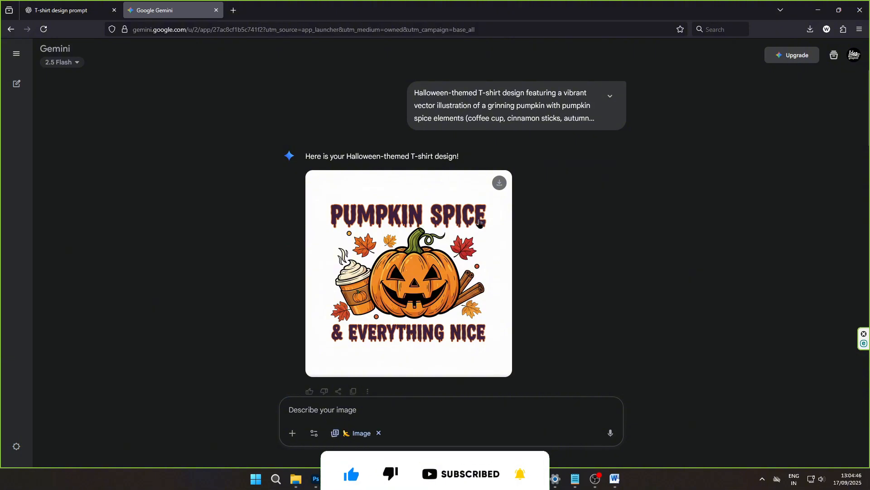
scroll(481, 224, "down", 12)
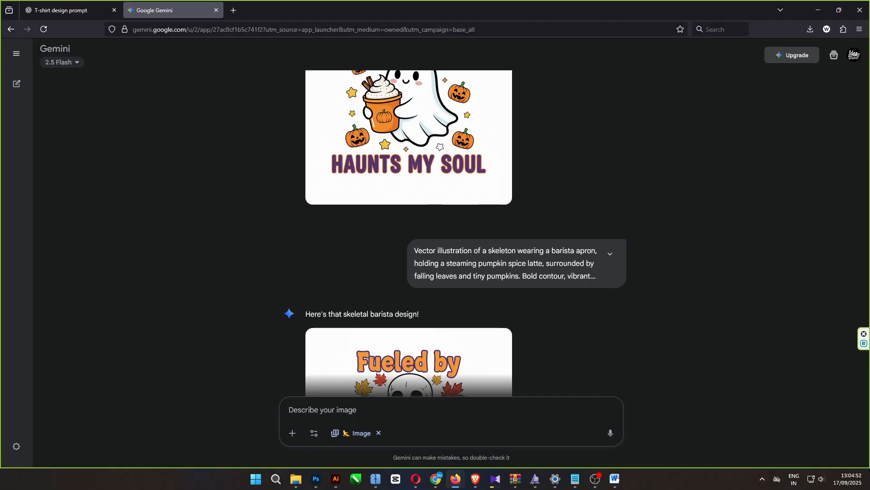
key("alt+Tab")
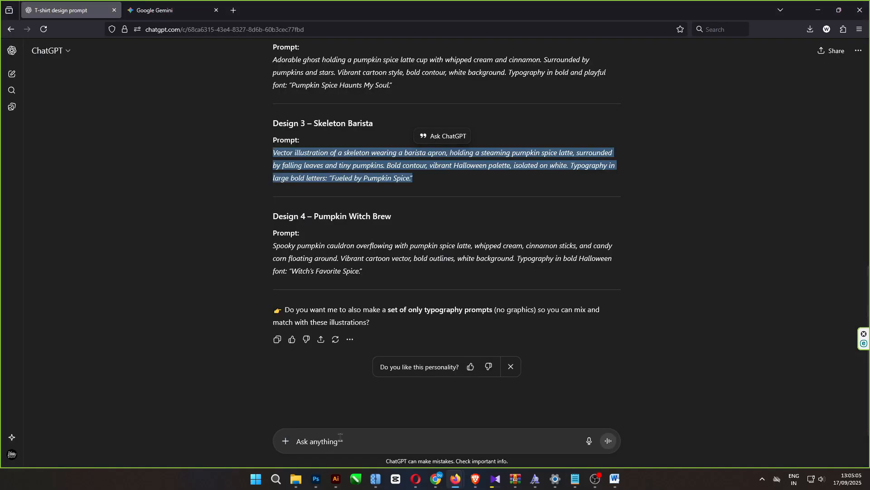
left_click(350, 390)
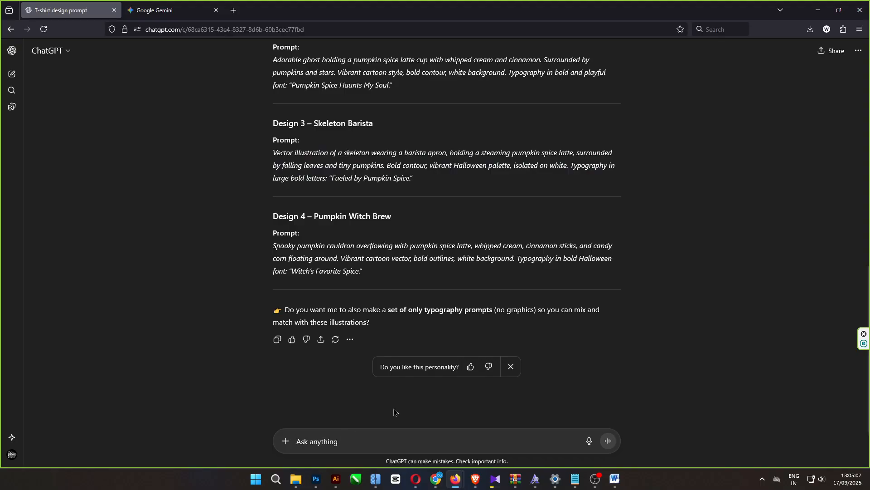
type("2 MORE DESI")
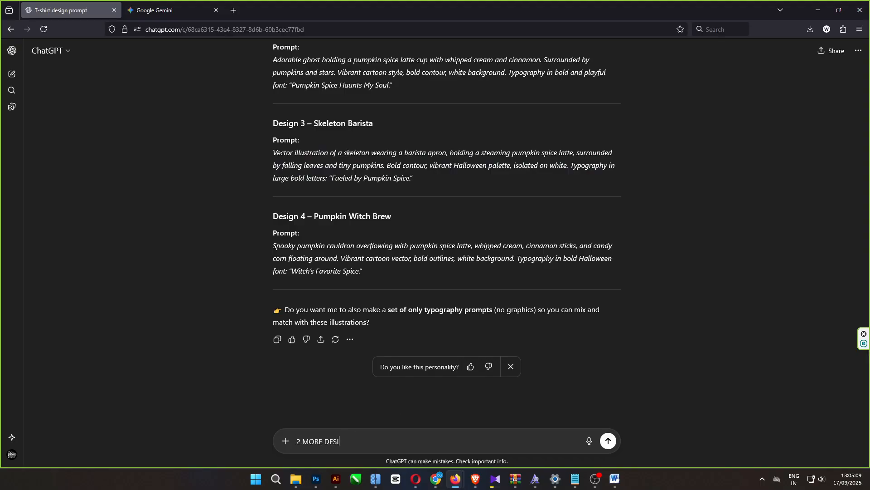
type("GN FOR BLACK BANCKGROUN WITH")
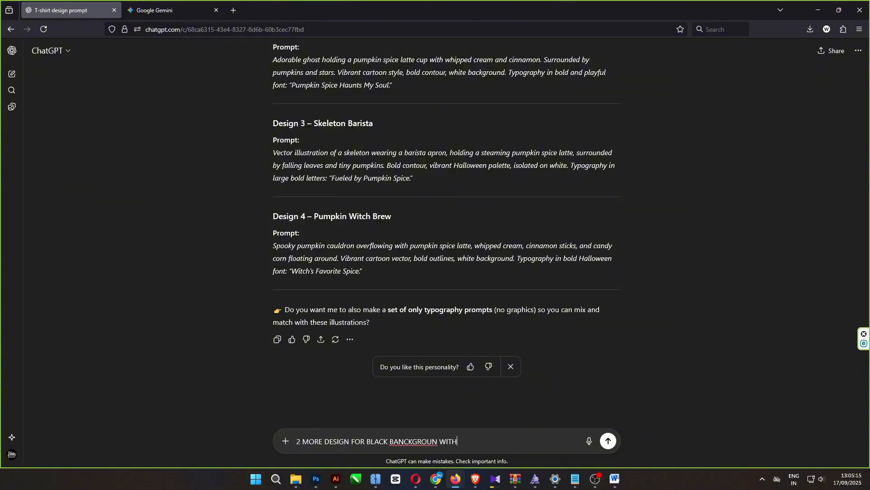
type(" NEON CLORS AND GLOIN EFFC")
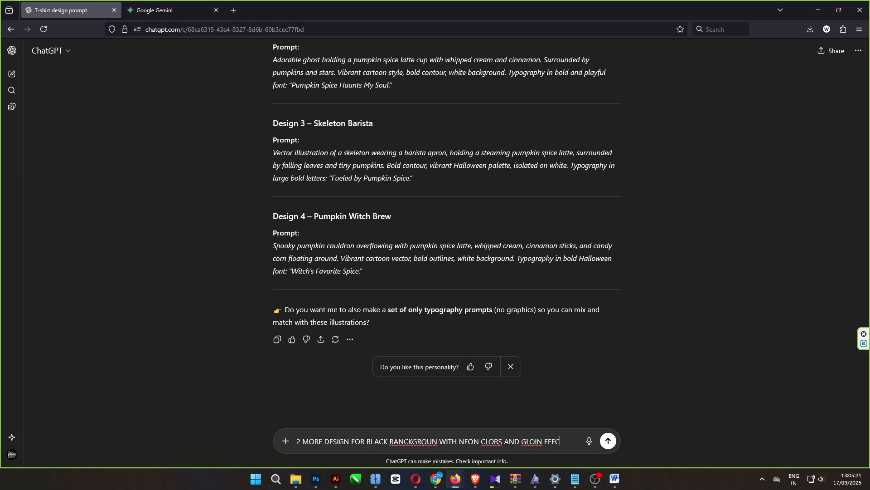
type("TS AND FIRE")
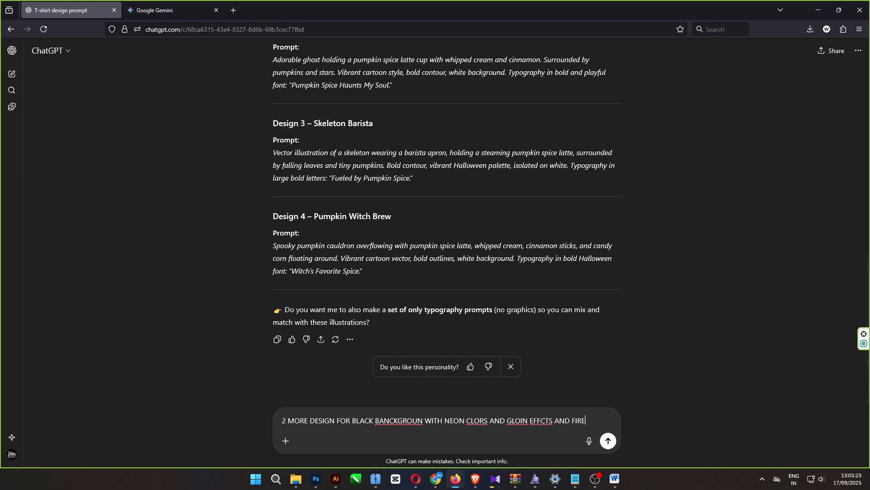
key("Return")
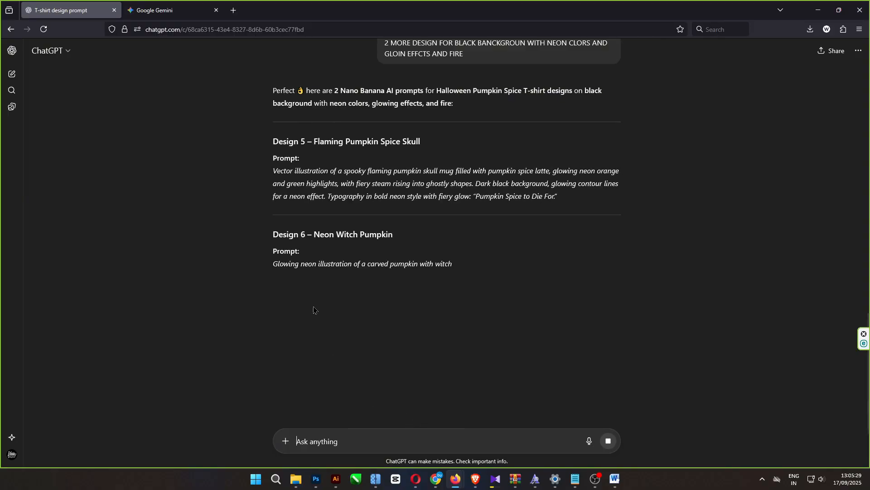
- Copy the Design 5 – Flaming Pumpkin Spice Skull prompt into Gemini, submit it, and view the generated image enlarged
left_click_drag(274, 171, 558, 197)
key("ctrl+c")
left_click(162, 10)
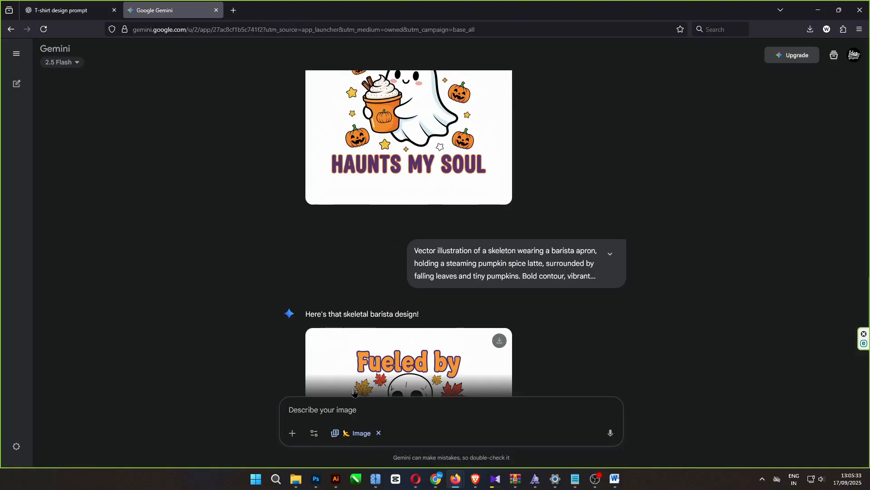
left_click(317, 405)
key("ctrl+v")
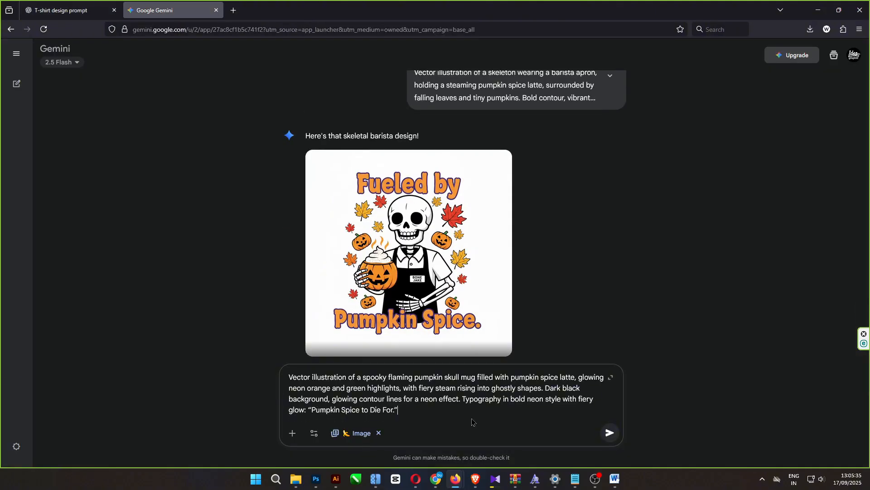
left_click(610, 432)
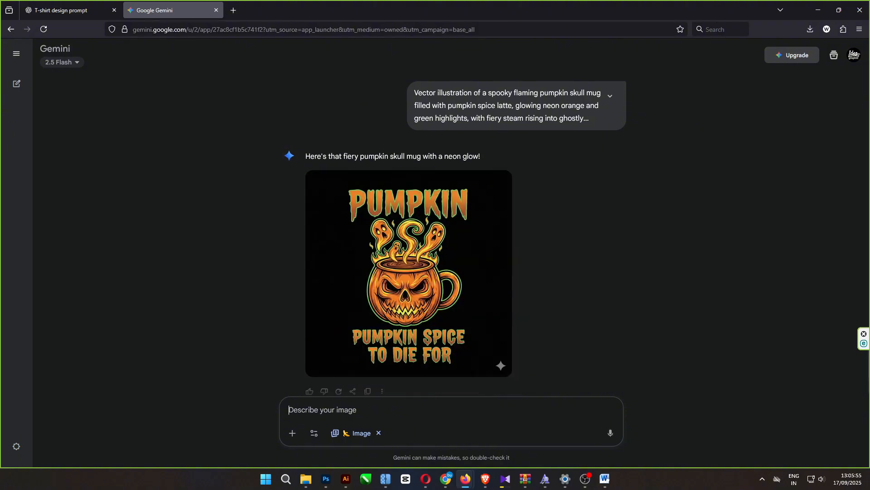
left_click(447, 279)
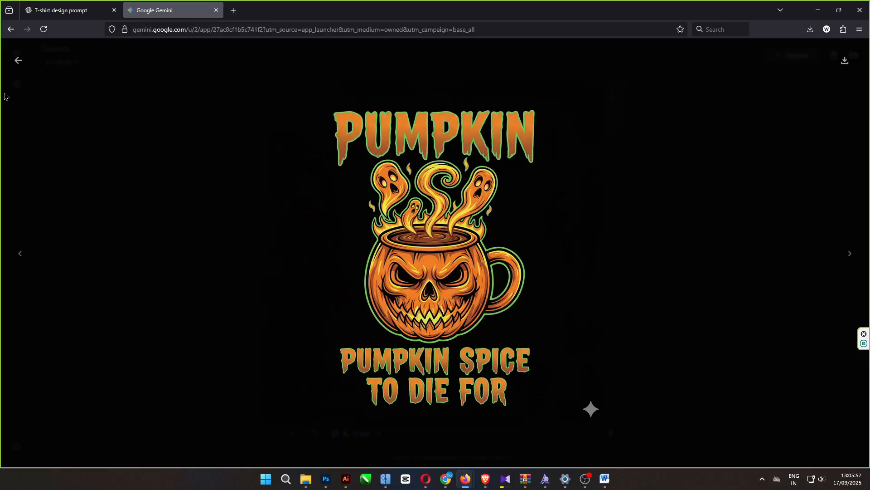
left_click(18, 60)
- Copy the Design 6 – Neon Witch Pumpkin prompt from ChatGPT into Gemini, submit it, and view the generated image enlarged
key("ctrl+Tab")
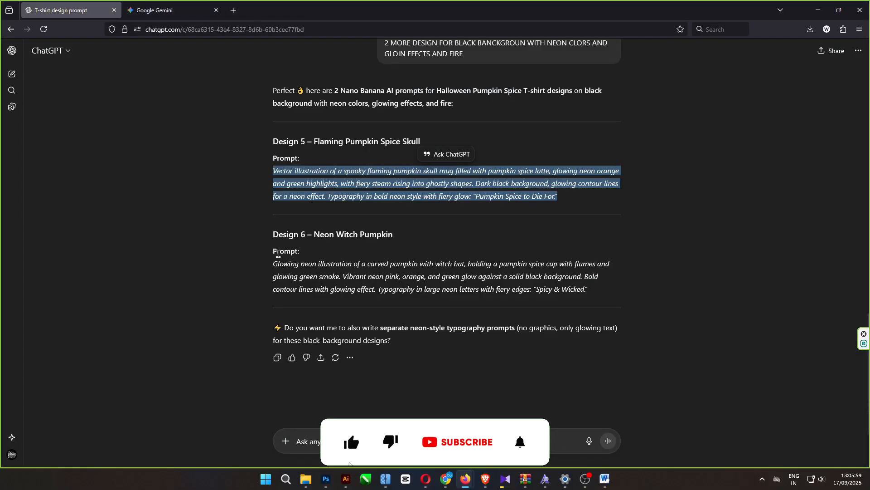
left_click_drag(273, 263, 588, 290)
key("ctrl+c")
left_click(166, 12)
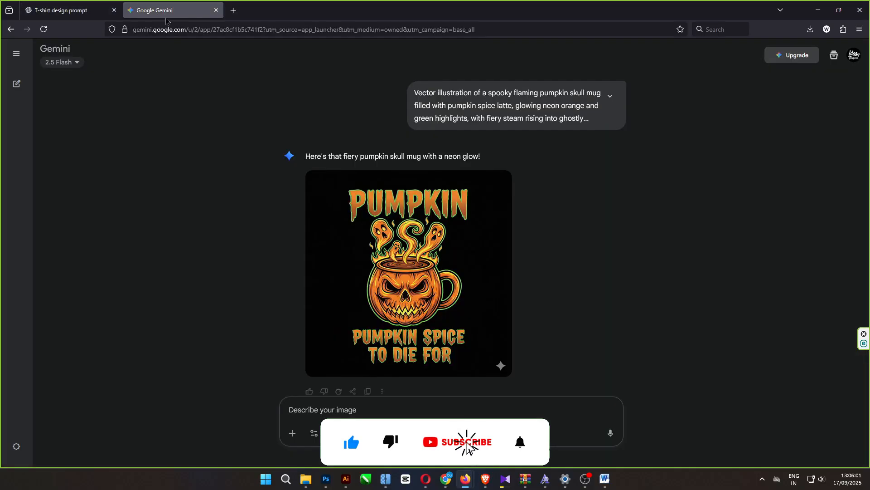
key("ctrl+v")
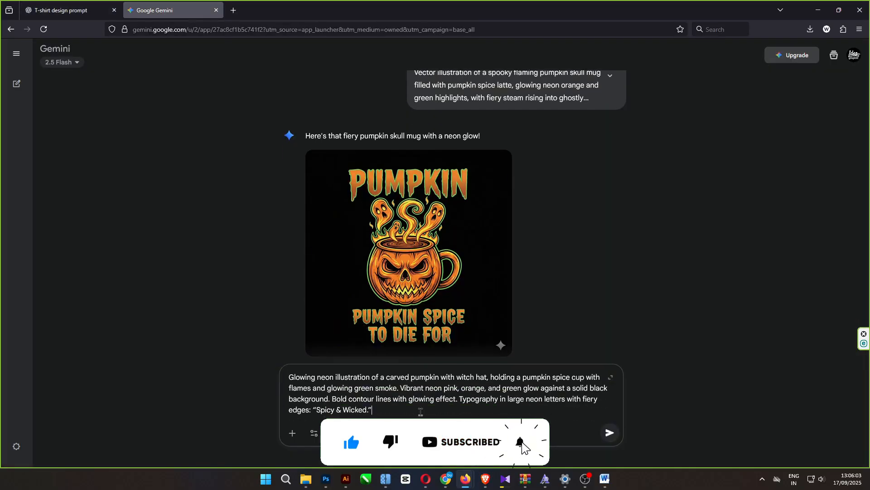
left_click(610, 433)
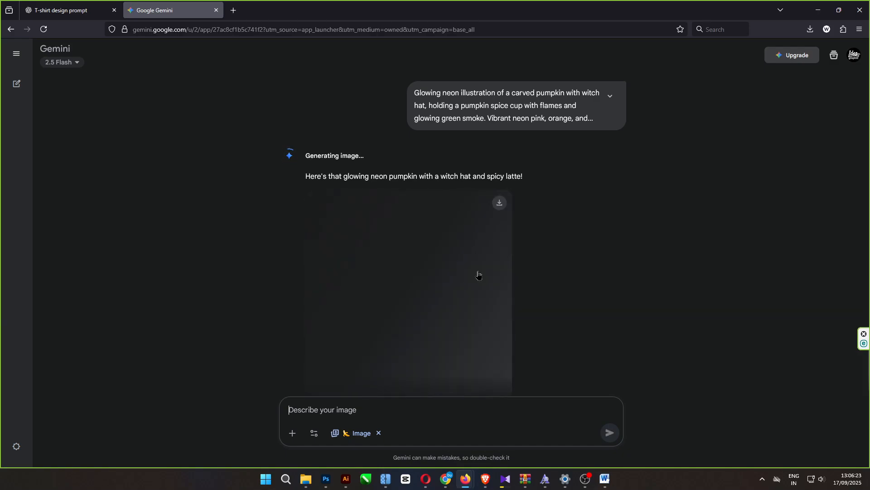
left_click(478, 275)
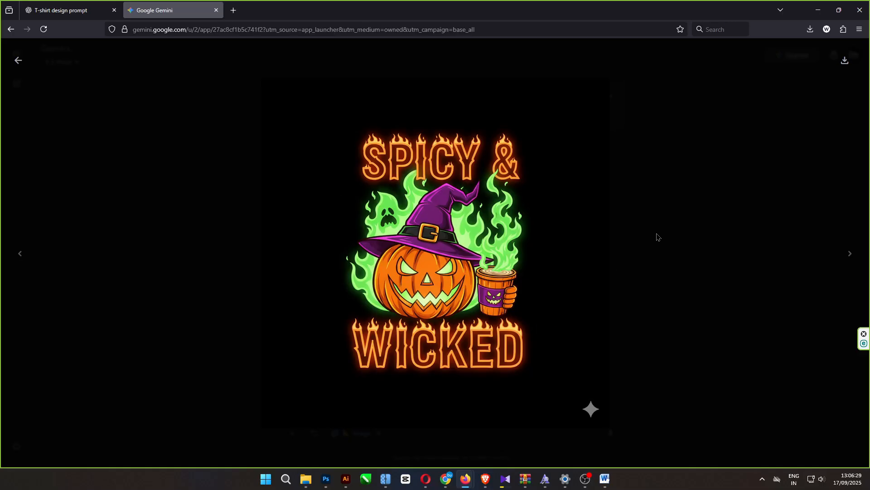
left_click(18, 60)
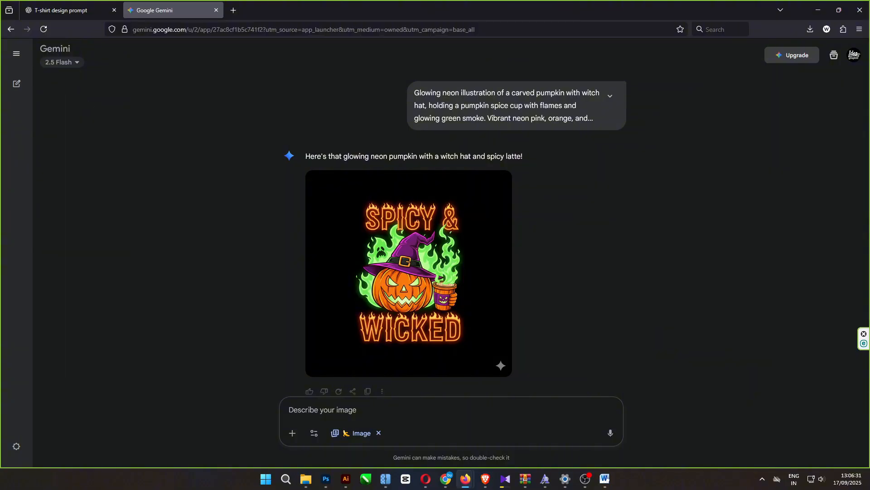
- Save the first design, "Pumpkin Spice & Everything Nice", as unnamed.png in the NANO BANANA folder
scroll(453, 253, "up", 20)
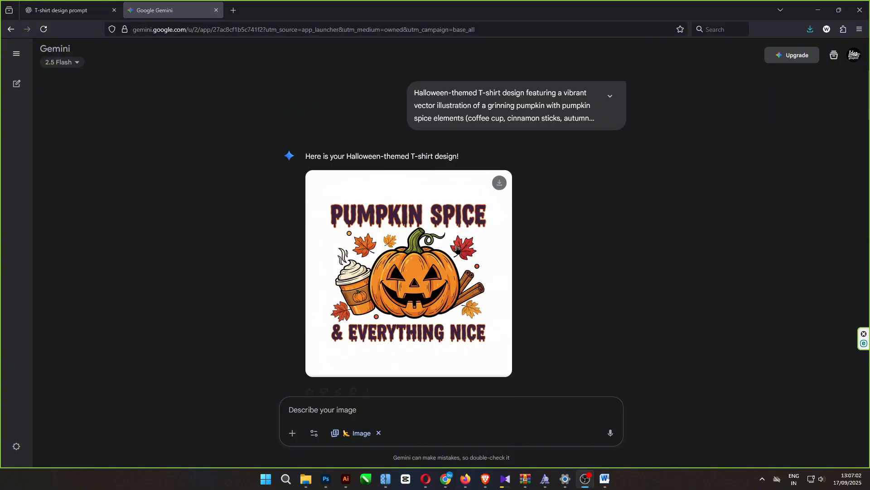
left_click(459, 250)
right_click(460, 250)
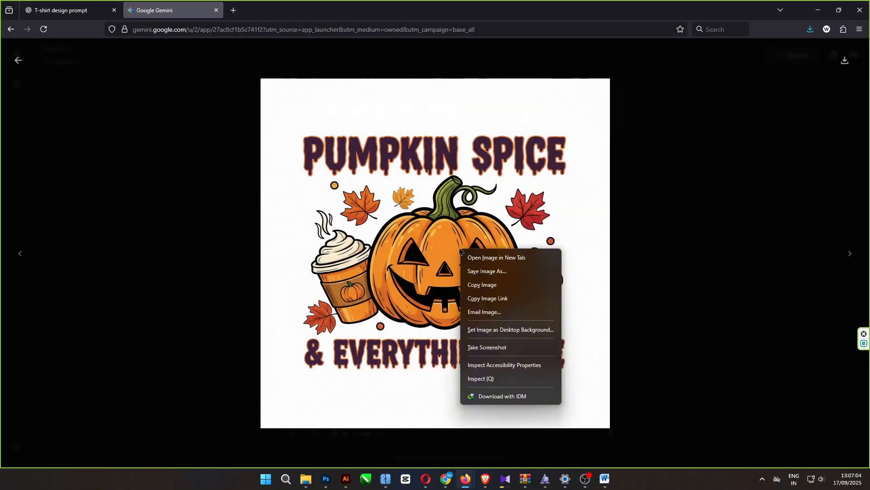
left_click(485, 270)
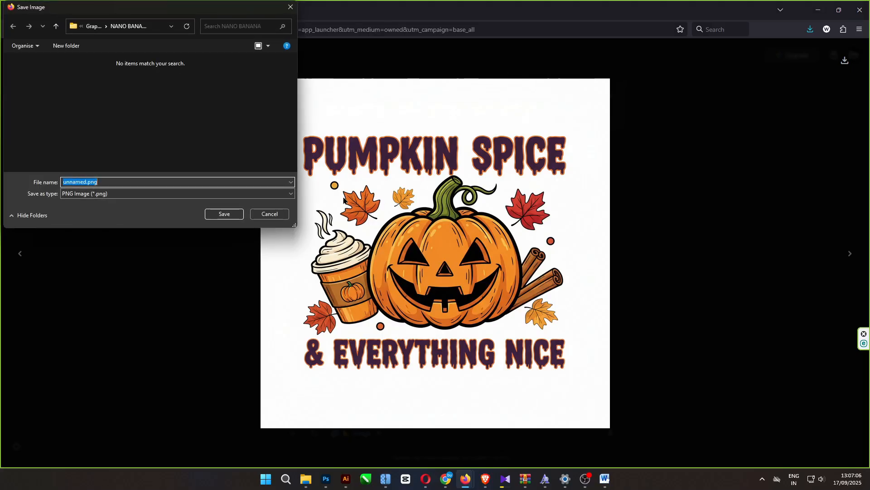
left_click(224, 214)
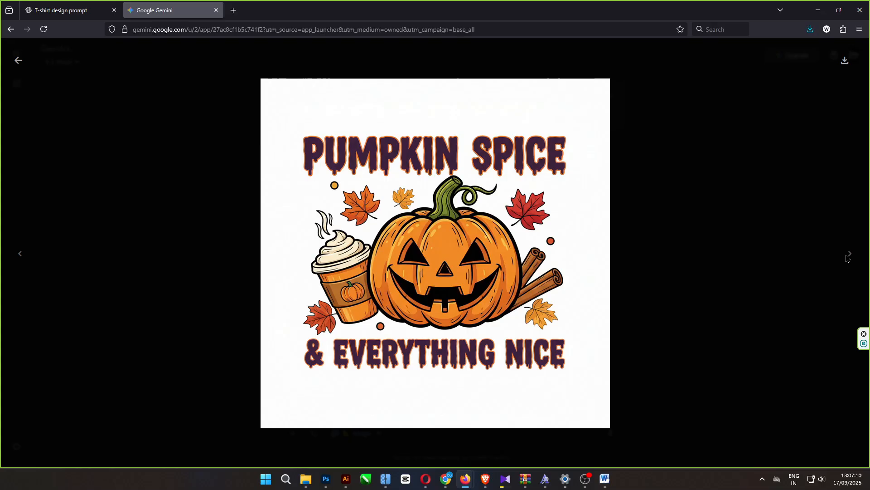
left_click(18, 60)
- Download the "Brewed With Pumpkin Spice & Fright" design at full size and save a copy as 02.png in the NANO BANANA folder
scroll(435, 272, "down", 3)
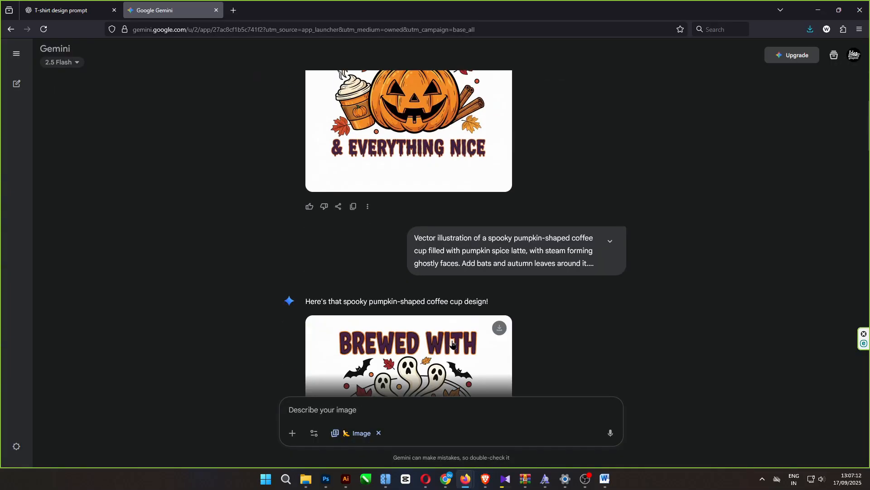
left_click(408, 354)
left_click(845, 60)
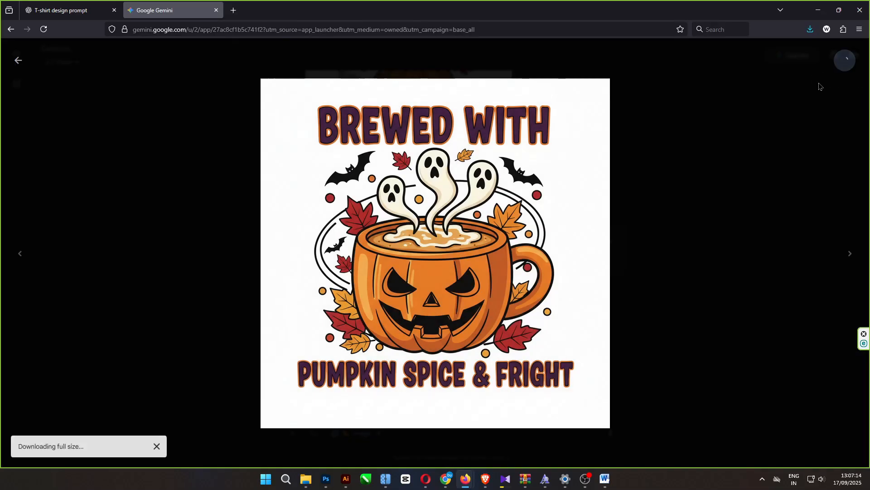
right_click(530, 219)
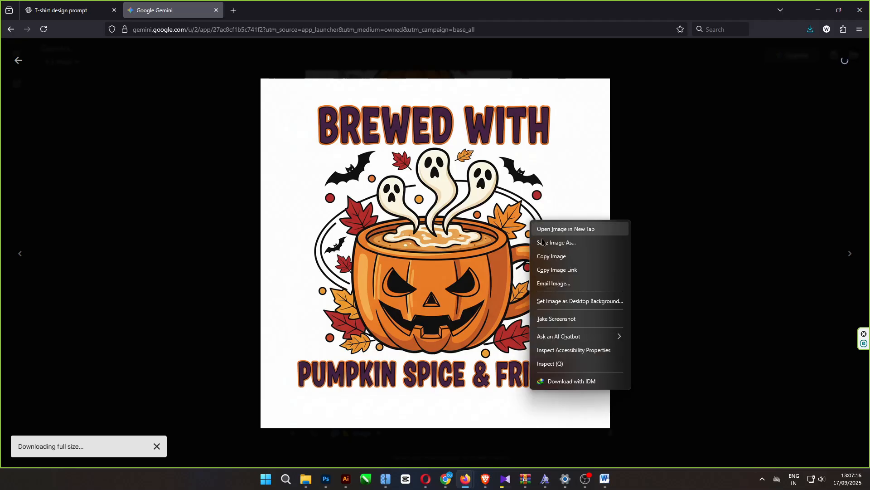
left_click(544, 242)
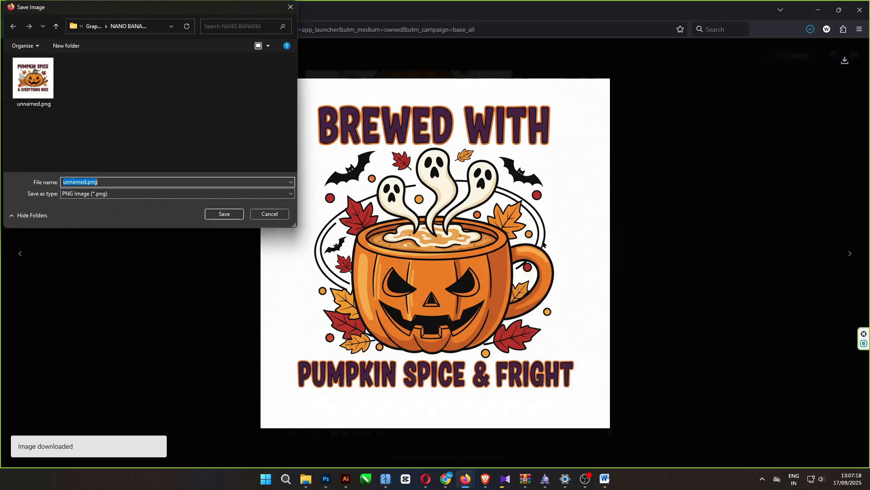
key("Return")
left_click(490, 239)
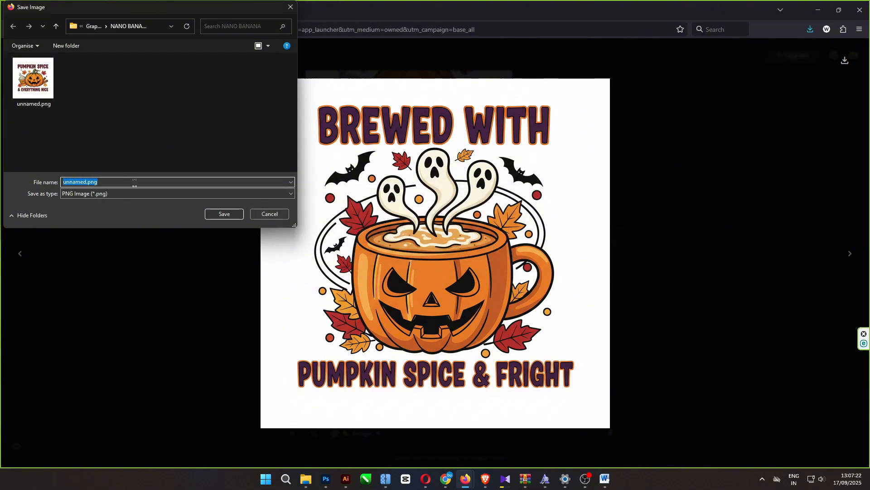
type("01")
key("Return")
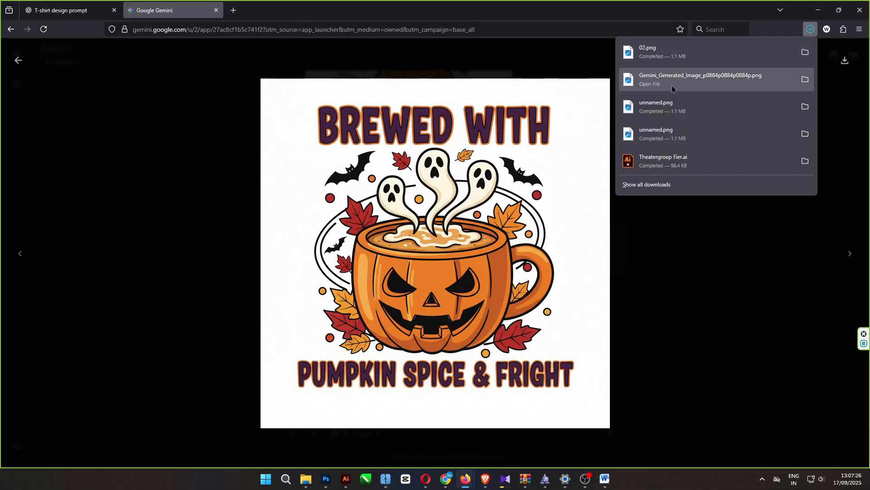
- Compare the downloaded full-size mug image with 02.png at zoomed-in size, and close both files and the enlarged view in Gemini
left_click(672, 89)
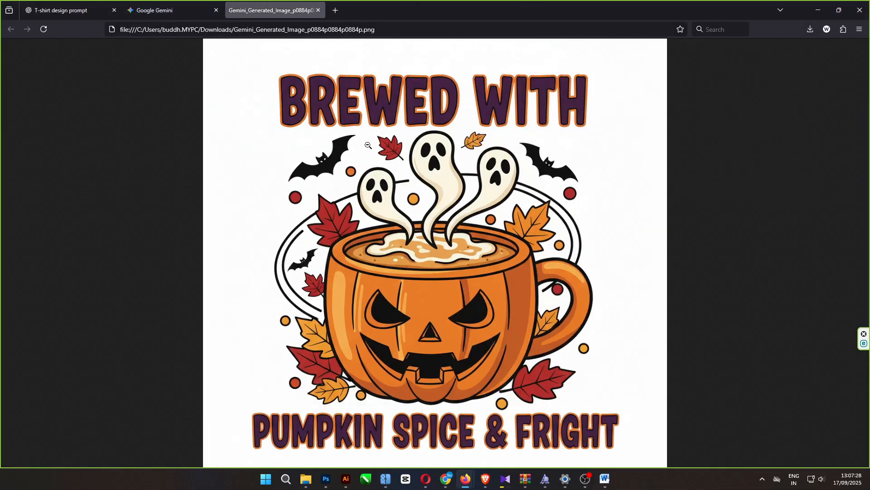
left_click(368, 145)
left_click(188, 29)
left_click(803, 37)
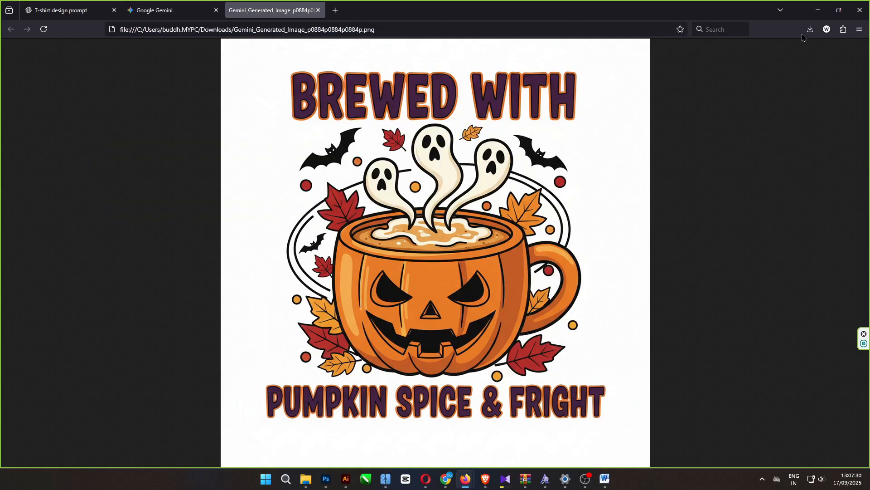
left_click(810, 29)
left_click(657, 51)
left_click(461, 143)
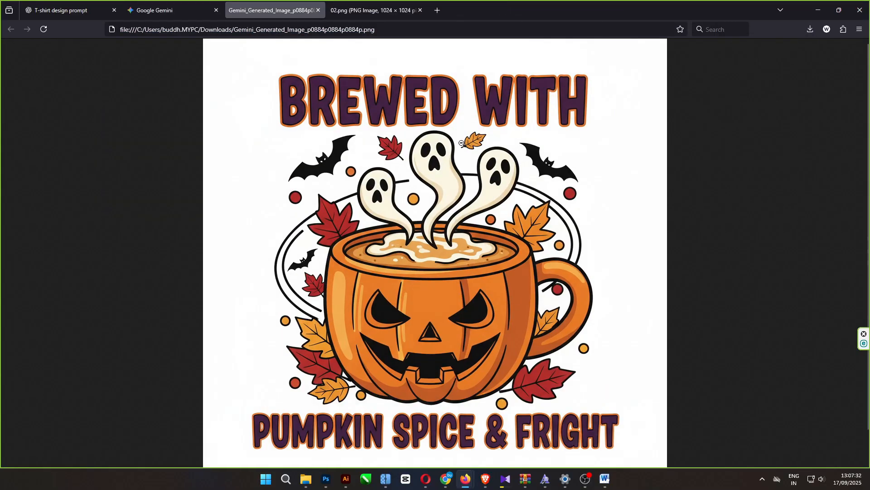
left_click(364, 15)
left_click(420, 121)
left_click(318, 11)
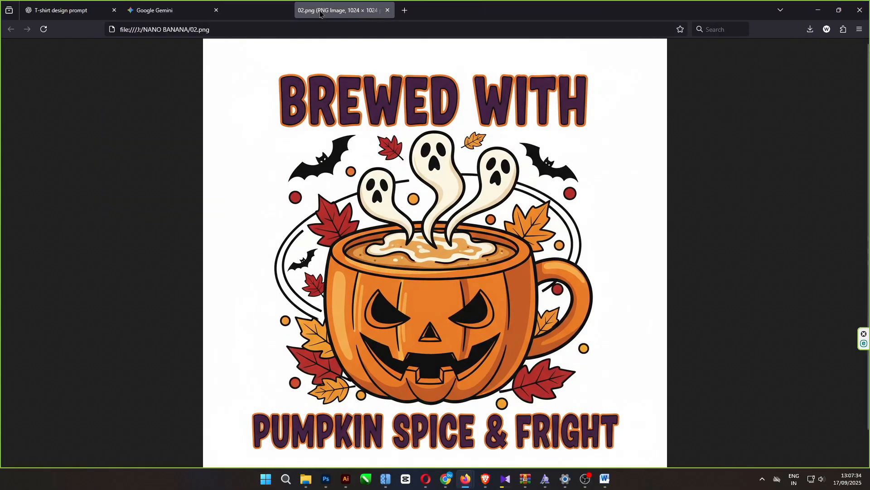
left_click(387, 9)
left_click(18, 60)
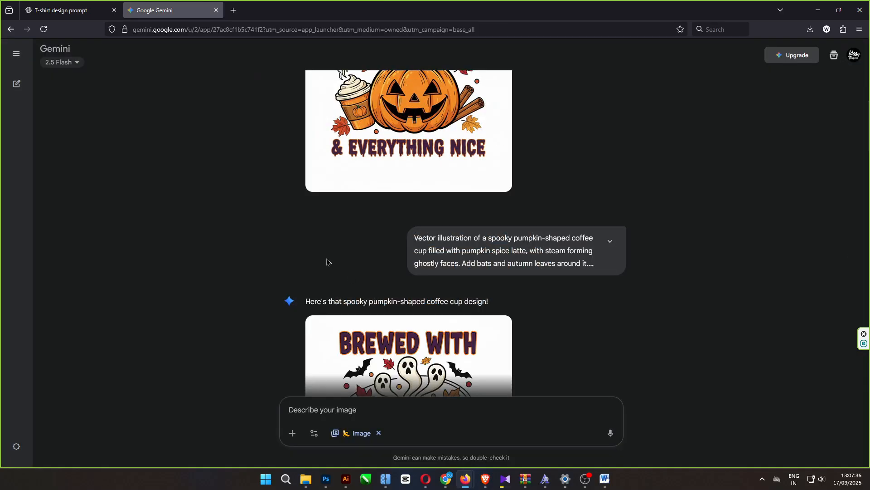
- Save the "Brewed With Pumpkin Spice & Fright" image from its enlarged view as 03.png in the NANO BANANA folder
scroll(388, 314, "down", 5)
left_click(391, 196)
right_click(393, 194)
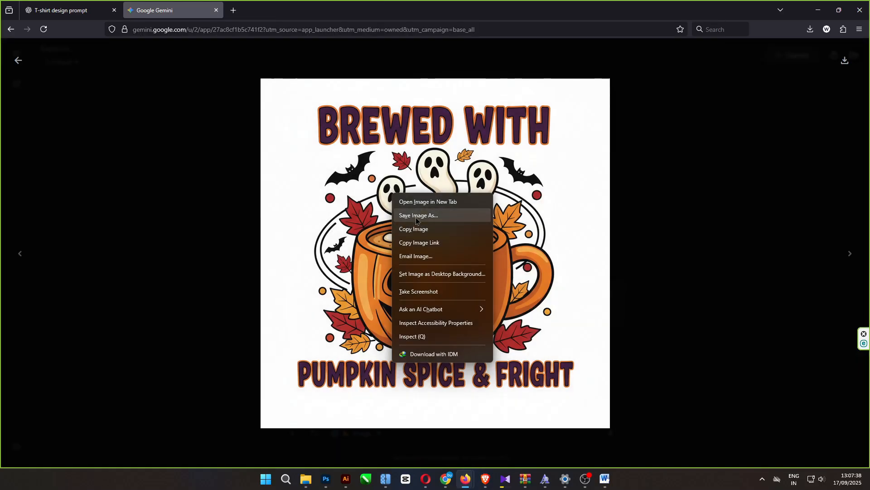
left_click(416, 216)
type("03")
key("Return")
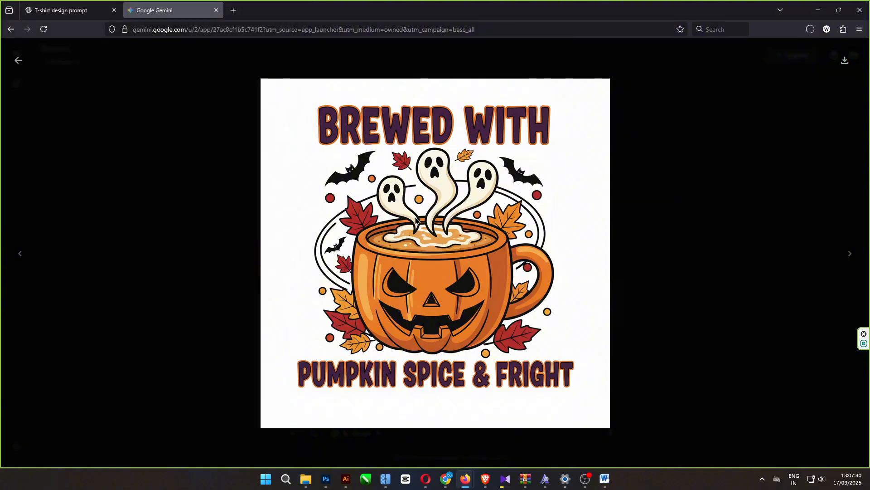
left_click(18, 60)
- Save the ghost design "Pumpkin Spice Haunts My Soul" as 04.png in the NANO BANANA folder
scroll(395, 253, "down", 2)
left_click(394, 253)
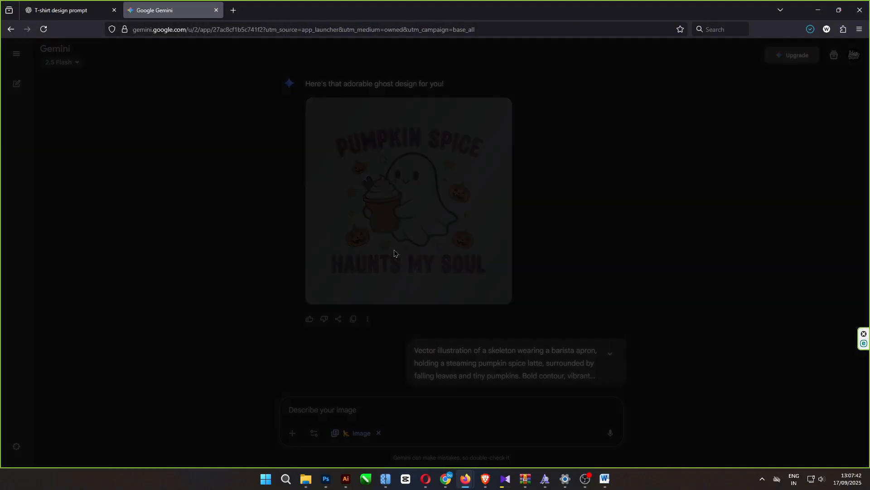
right_click(393, 232)
left_click(416, 255)
type("04")
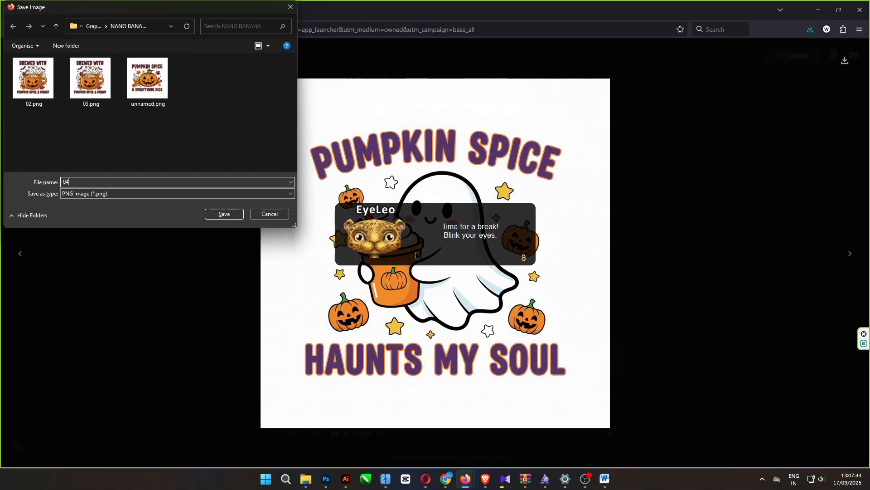
key("Return")
left_click(18, 61)
- Save the skeleton barista design "Fueled by Pumpkin Spice." as 05.png in the NANO BANANA folder
scroll(394, 325, "down", 3)
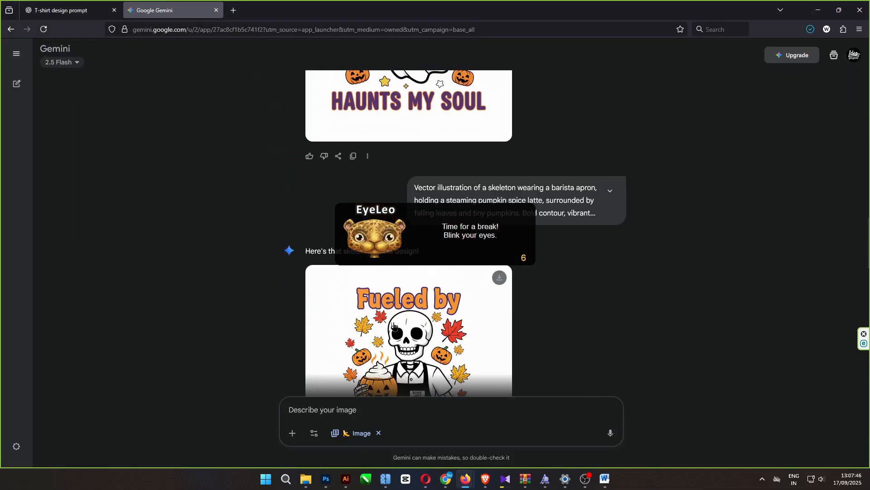
scroll(393, 325, "down", 4)
left_click(376, 154)
right_click(376, 154)
left_click(394, 173)
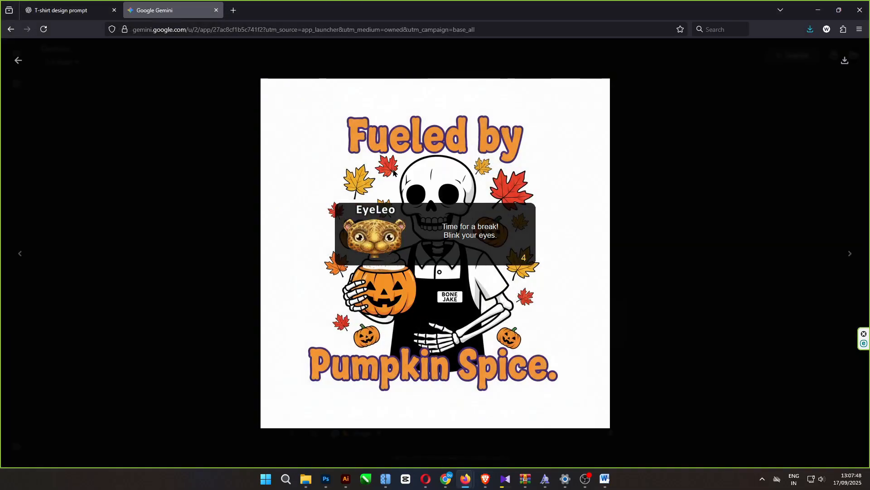
type("05")
key("Return")
left_click(17, 60)
- Save the "Pumpkin Spice To Die For" mug design as 06.png in the NANO BANANA folder
left_click(367, 168)
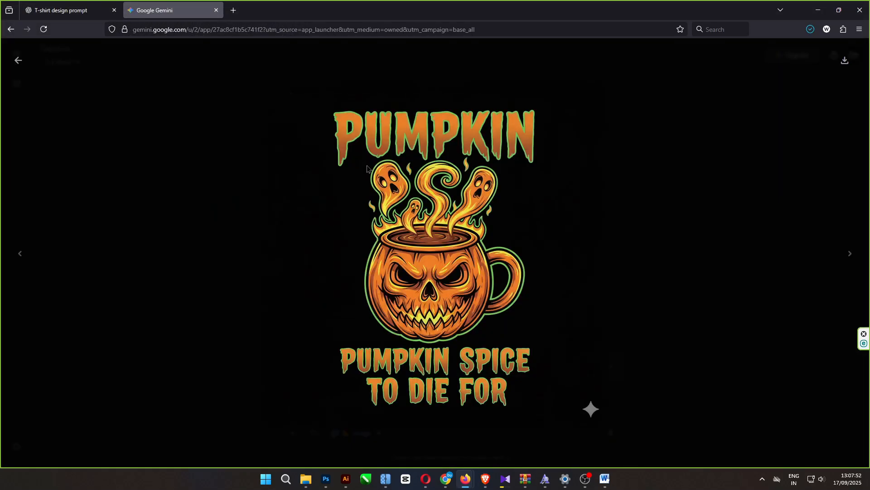
right_click(367, 168)
left_click(393, 193)
type("0")
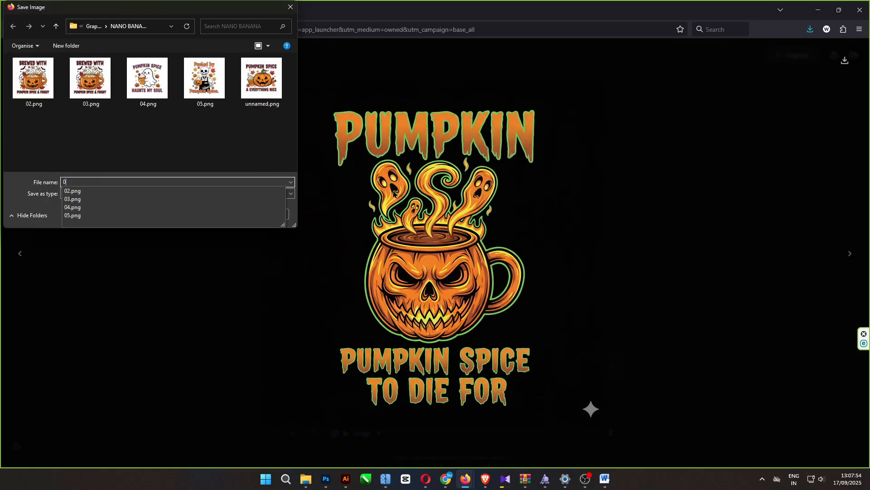
type("6")
key("Return")
left_click(18, 60)
- Save the neon witch pumpkin design "Spicy & Wicked" as 07.png in the NANO BANANA folder
scroll(393, 330, "down", 6)
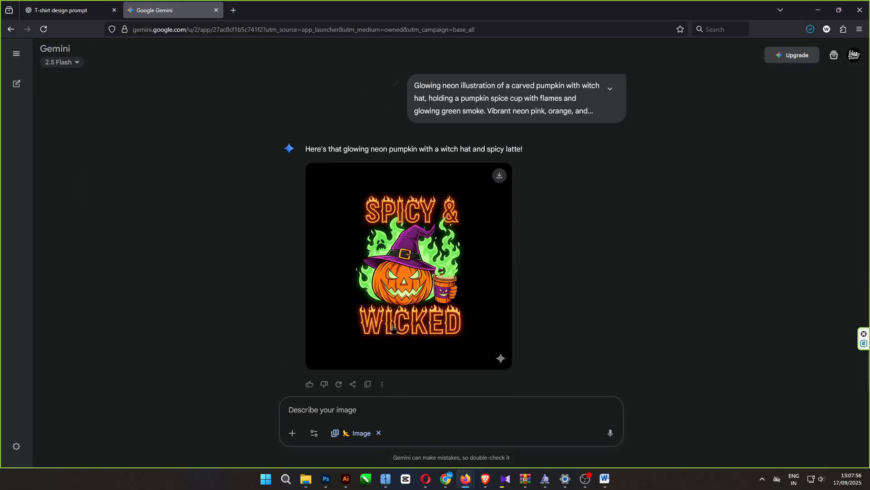
left_click(391, 286)
right_click(362, 191)
left_click(382, 212)
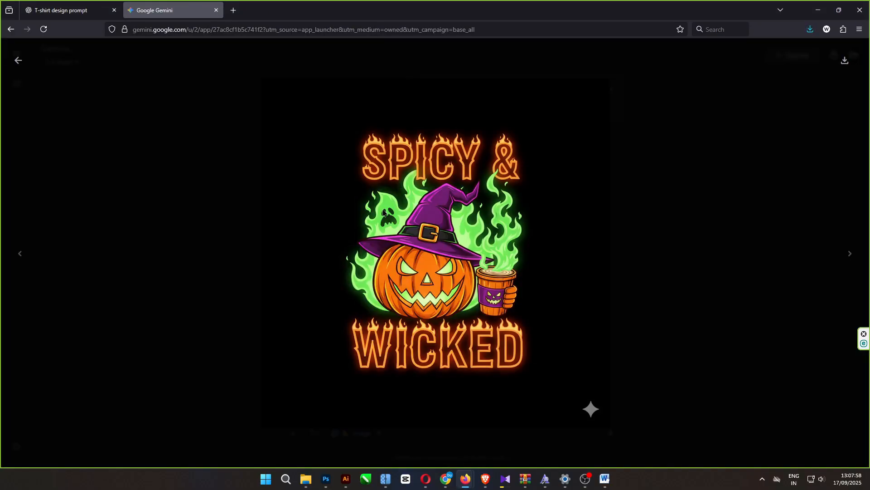
type("0")
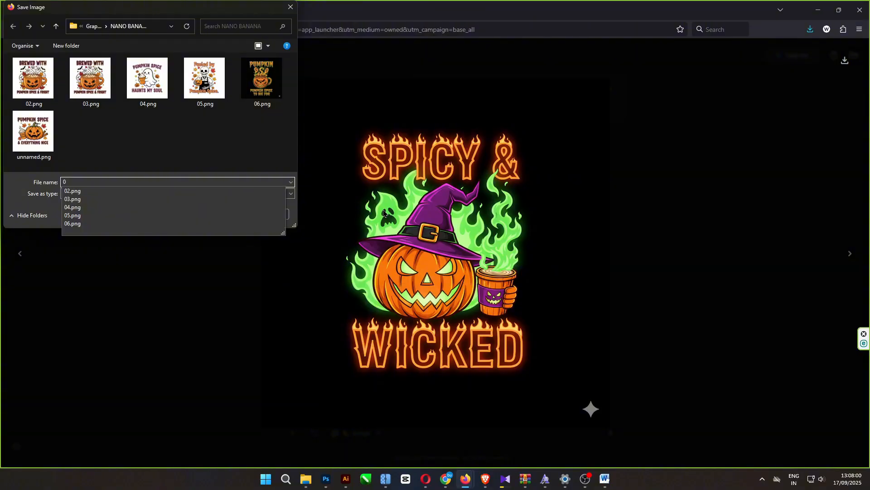
type("7")
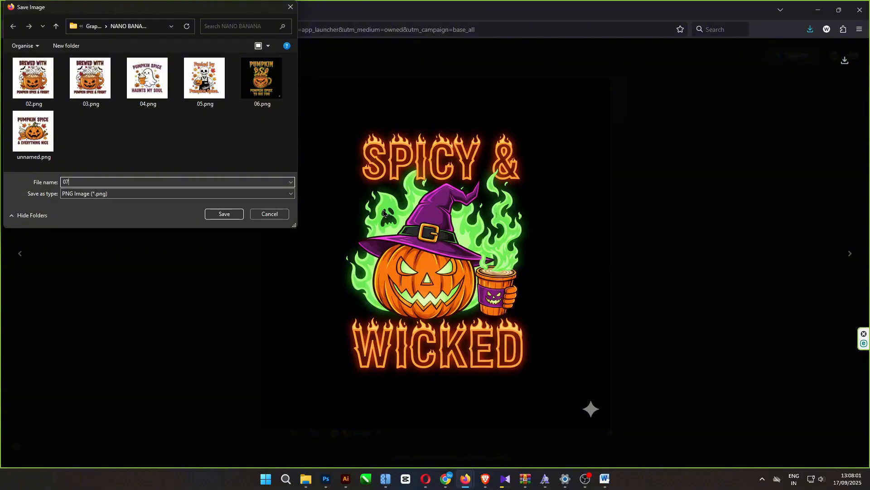
left_click(225, 215)
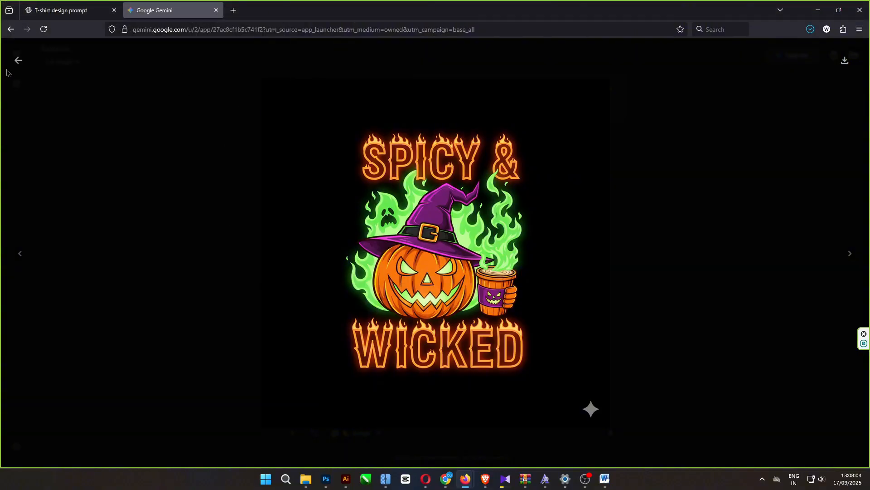
left_click(18, 60)
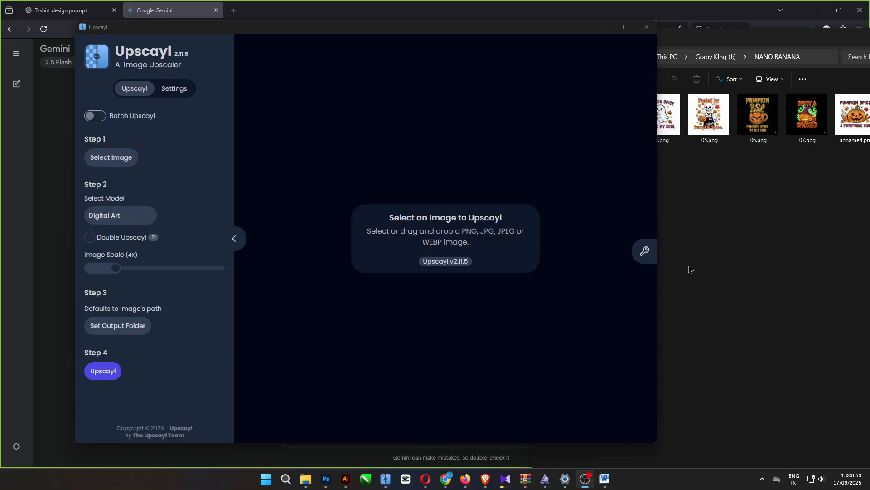
- In Upscayl, load unnamed.png from the NANO BANANA folder and upscale it 4x with the Digital Art model
left_click(677, 245)
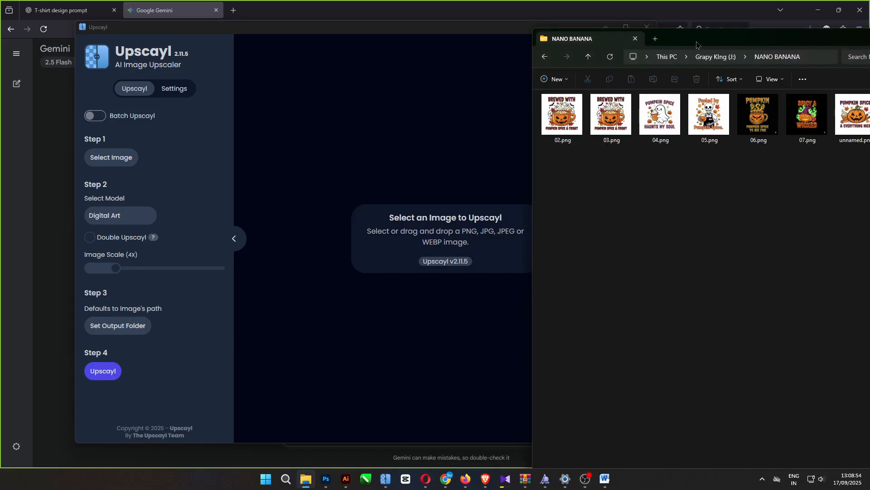
left_click_drag(699, 42, 614, 35)
left_click_drag(771, 109, 318, 172)
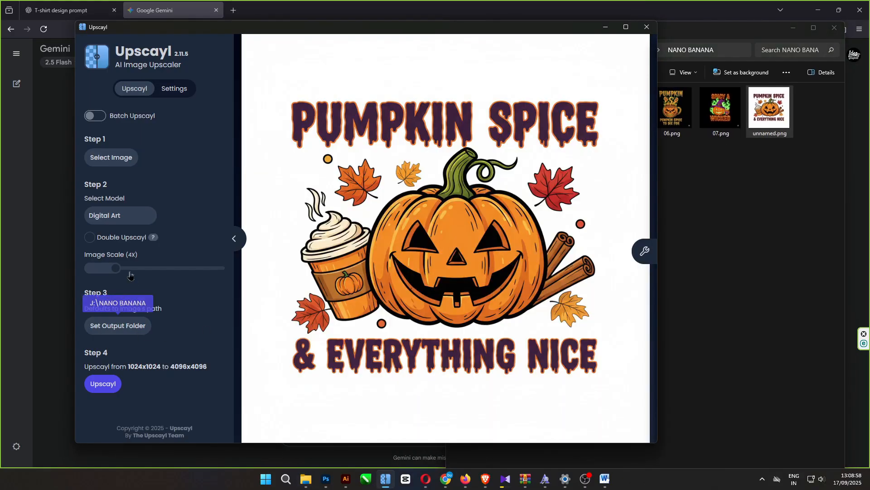
left_click(122, 219)
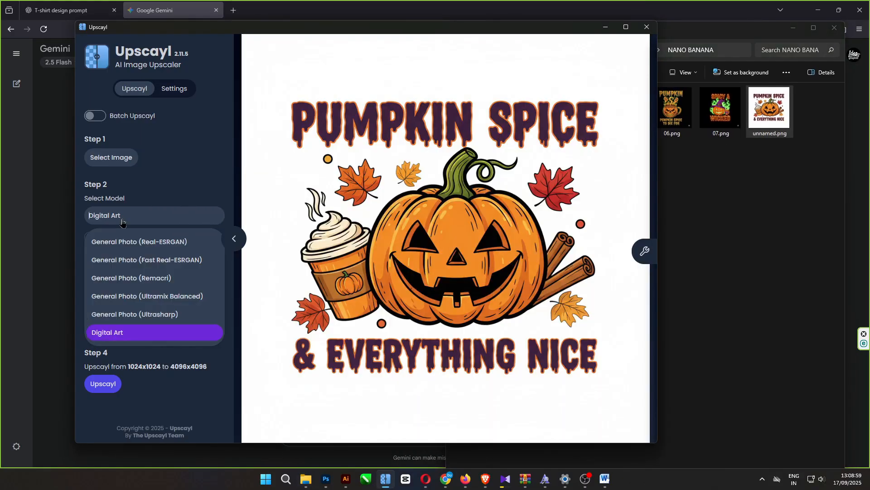
left_click(123, 332)
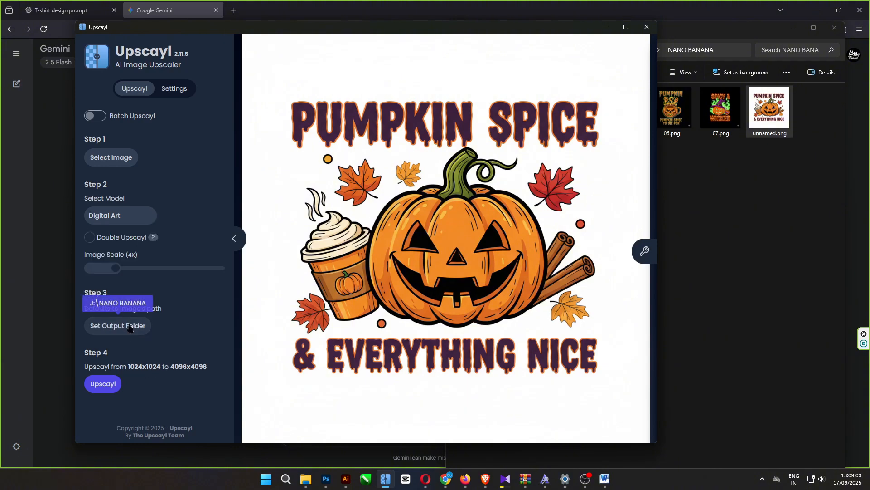
left_click(103, 385)
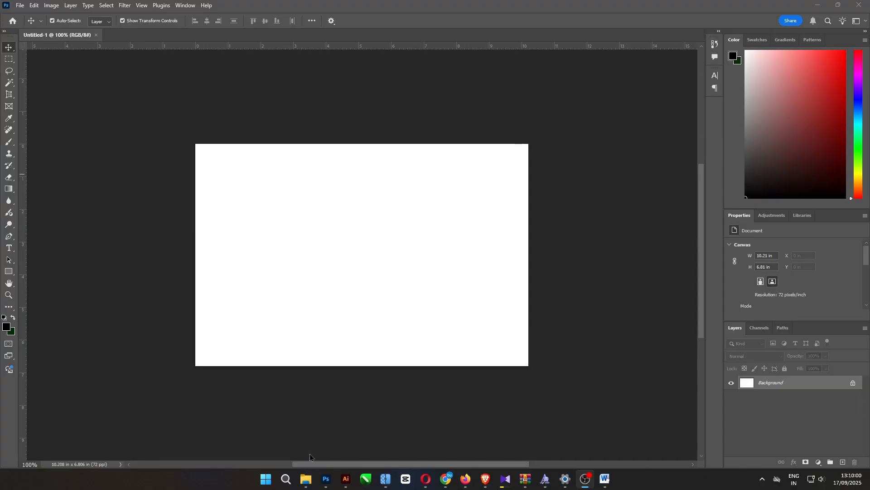
- Open unnamed_upscayl_4x_realesrgan-x4plus-anime.png from File Explorer as a separate document in Photoshop
left_click(307, 480)
left_click(553, 211)
left_click_drag(809, 123, 348, 36)
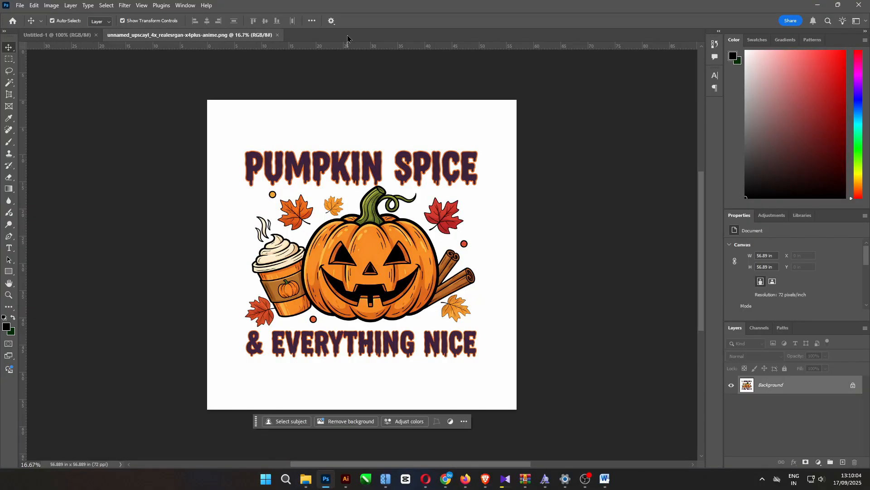
key("ctrl+plus")
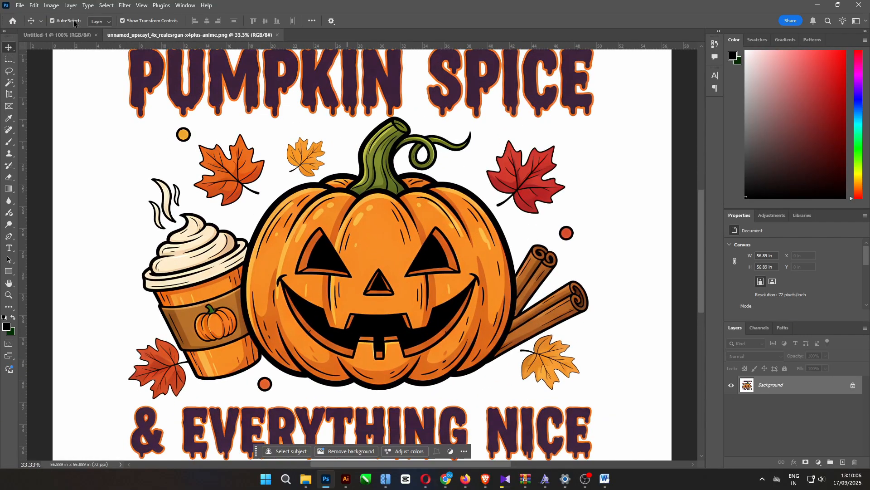
- Check the canvas size of the upscaled pumpkin image
left_click(51, 5)
left_click(71, 84)
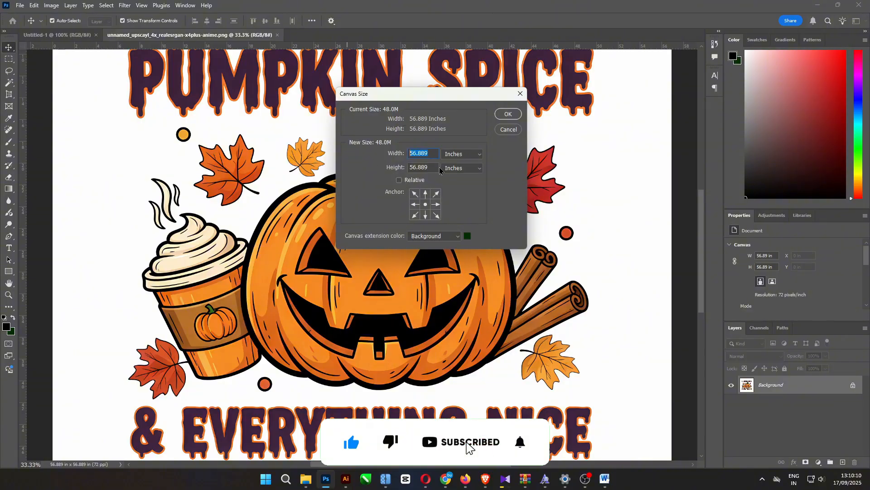
left_click(509, 130)
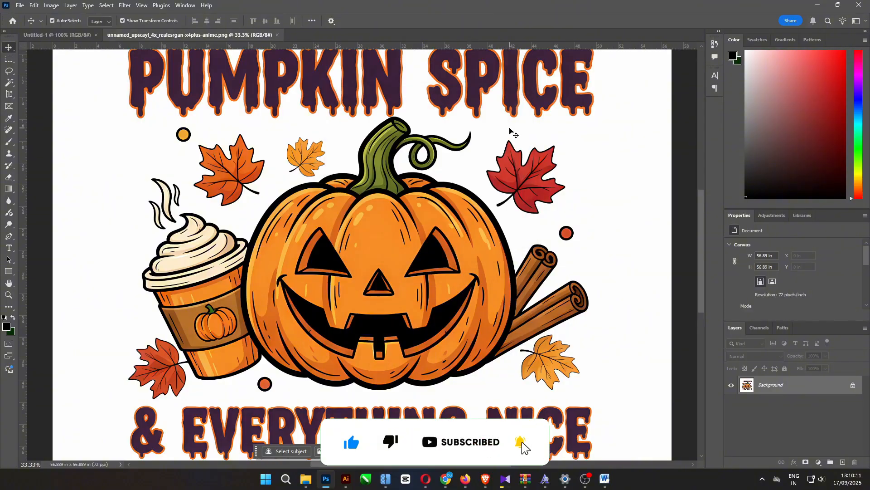
- Turn off Contiguous for the Magic Wand and select the white background across the whole pumpkin design
left_click(9, 83)
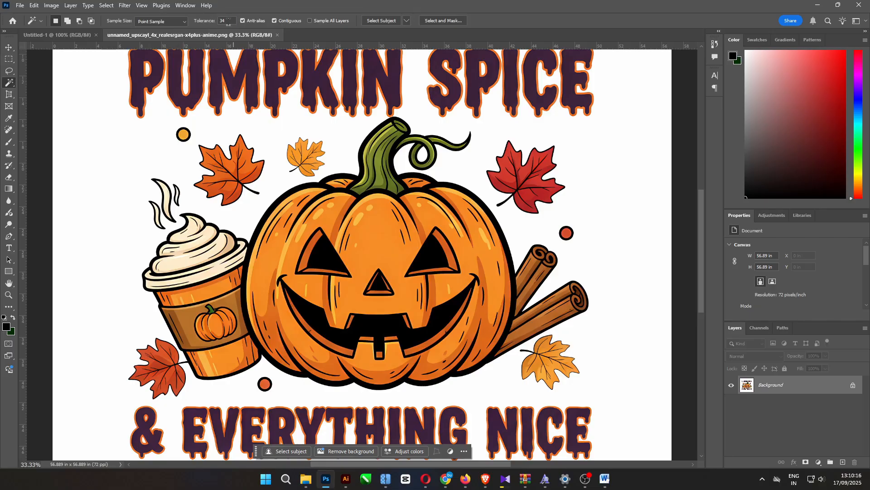
left_click(274, 22)
left_click(279, 168)
scroll(304, 217, "down", 2)
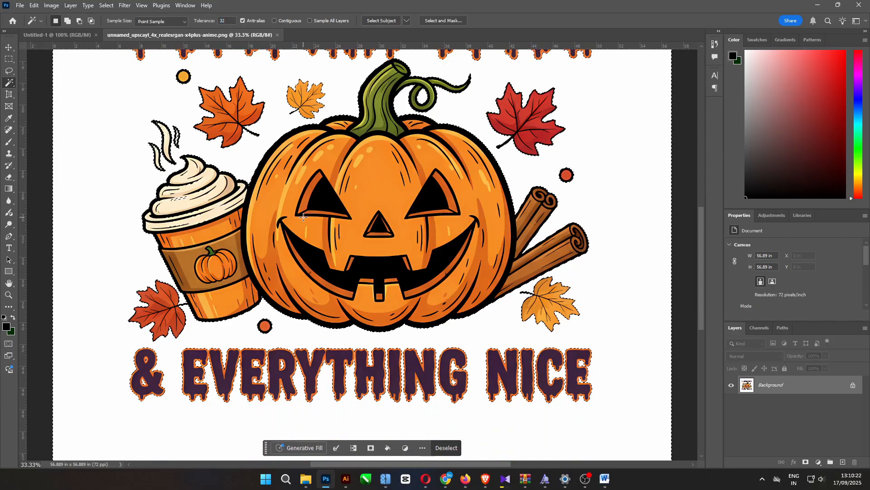
scroll(303, 217, "down", 1)
- Clear the selection, set the Magic Wand tolerance to 26, and select the white background again
left_click(107, 5)
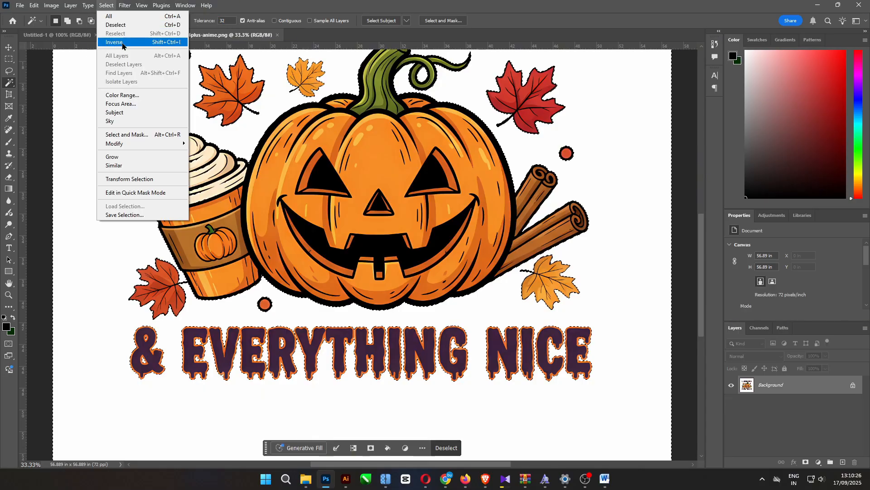
key("Escape")
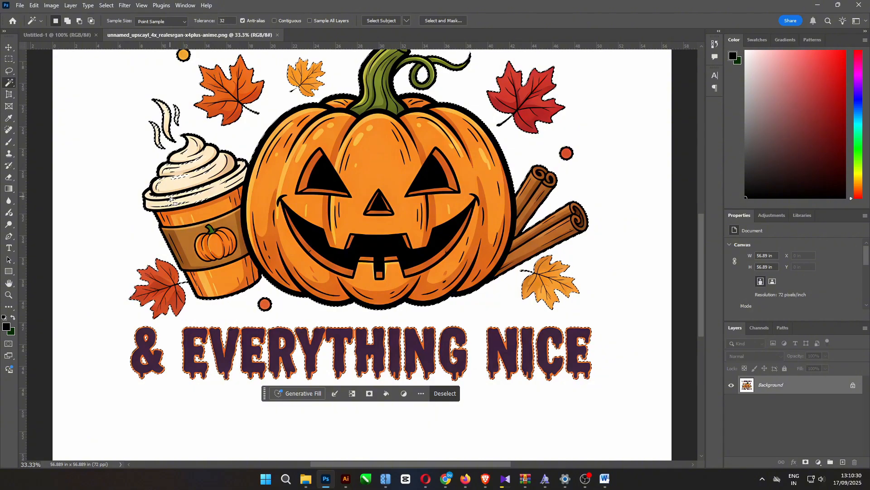
key("ctrl+d")
key("ctrl+plus")
left_click_drag(170, 195, 294, 373)
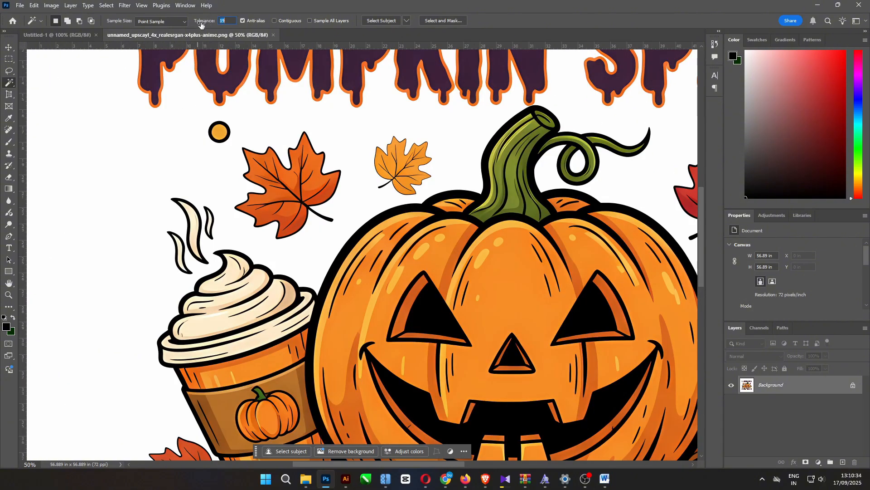
left_click_drag(201, 25, 202, 26)
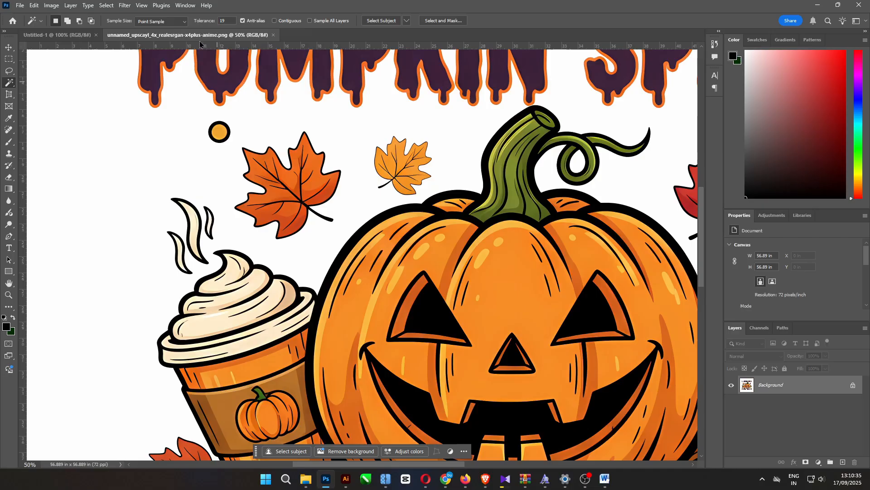
left_click(202, 114)
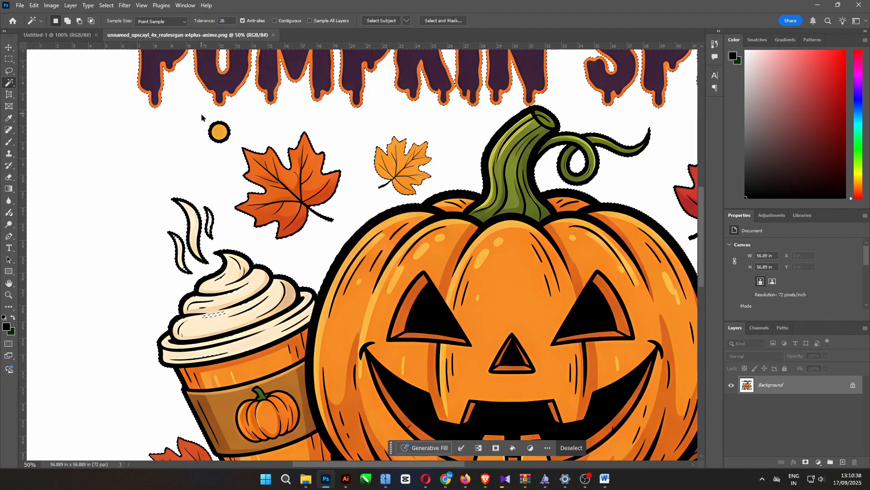
- Switch to Quick Mask mode and set up the Brush tool with a soft tip of about 40 px near the coffee steam
left_click(8, 345)
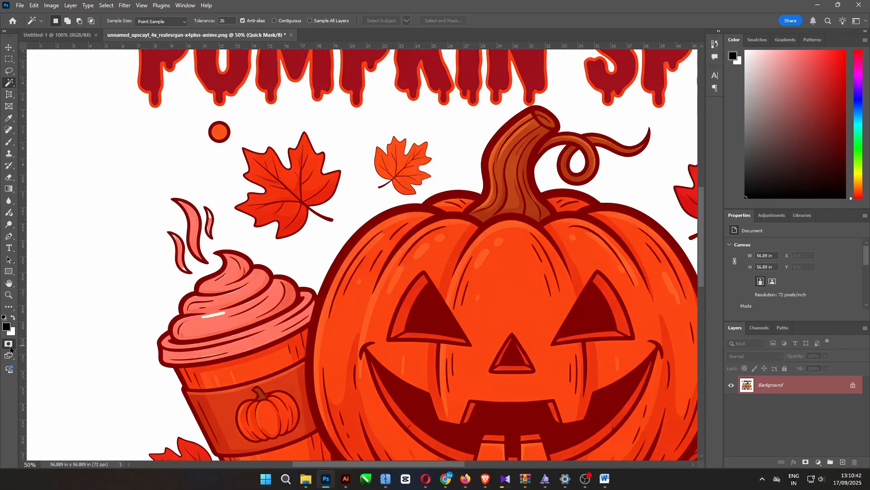
key("ctrl+1")
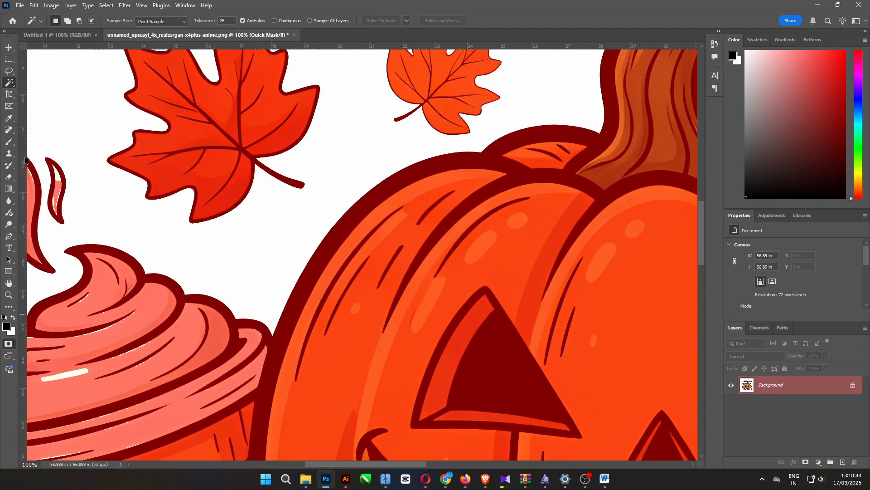
left_click(9, 142)
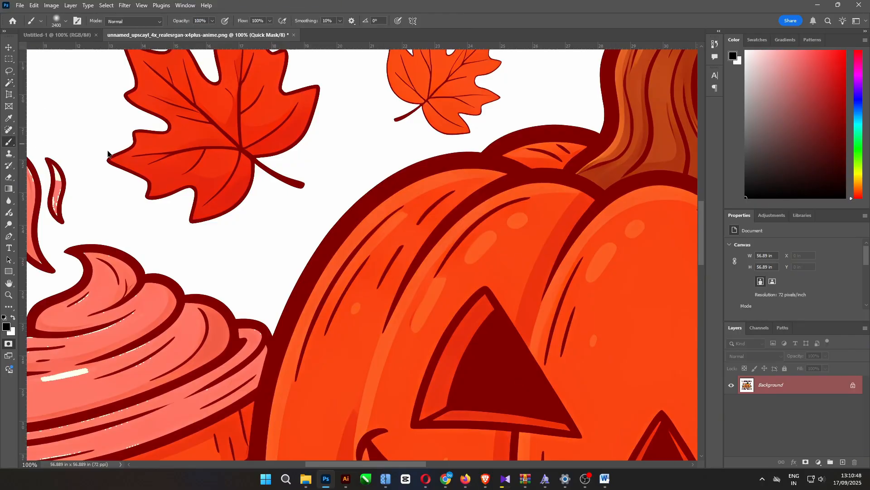
right_click(10, 142)
left_click(21, 143)
left_click_drag(96, 172, 348, 186)
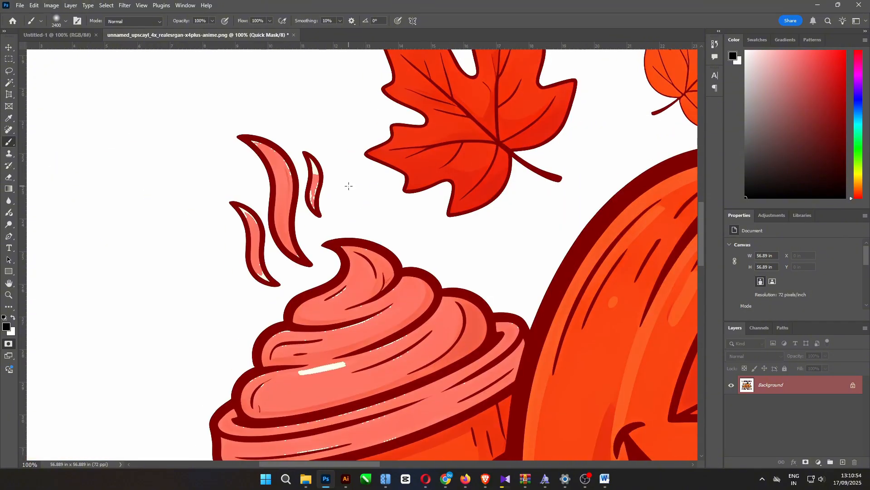
right_click(348, 186)
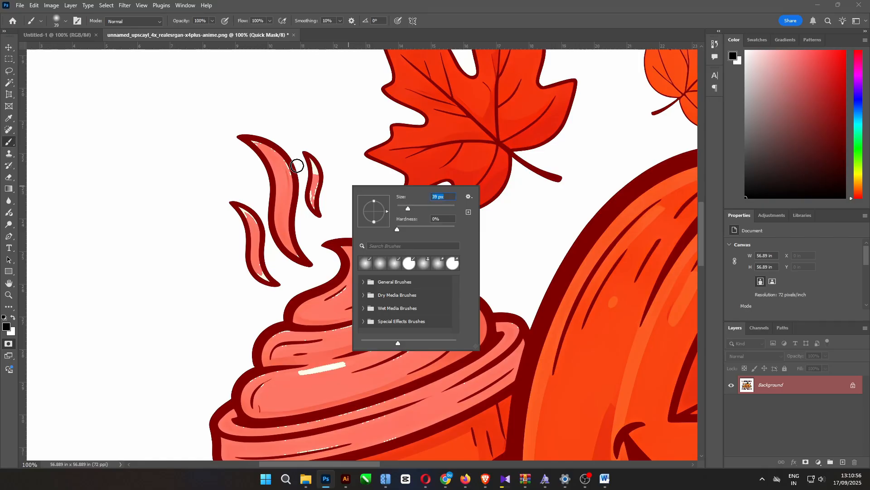
left_click(452, 22)
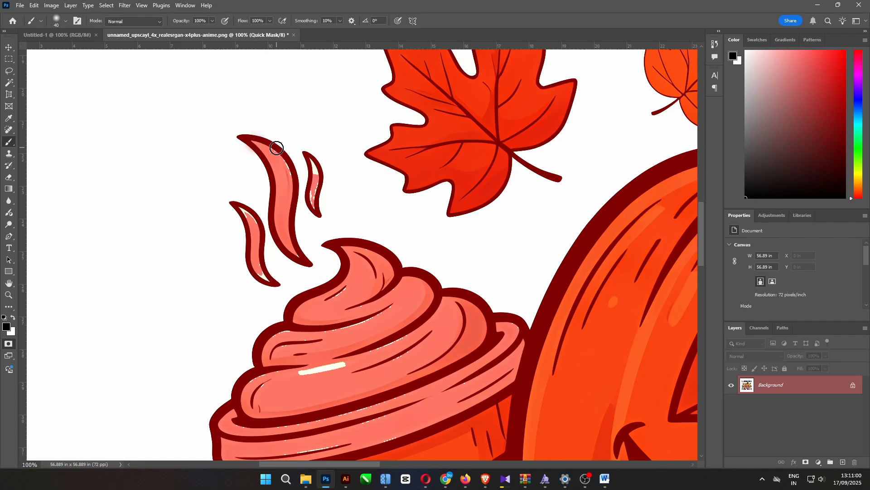
- Set the brush hardness to 100% and paint the mask over the unmasked areas inside the tall steam wisp and the small one beside it
right_click(276, 150)
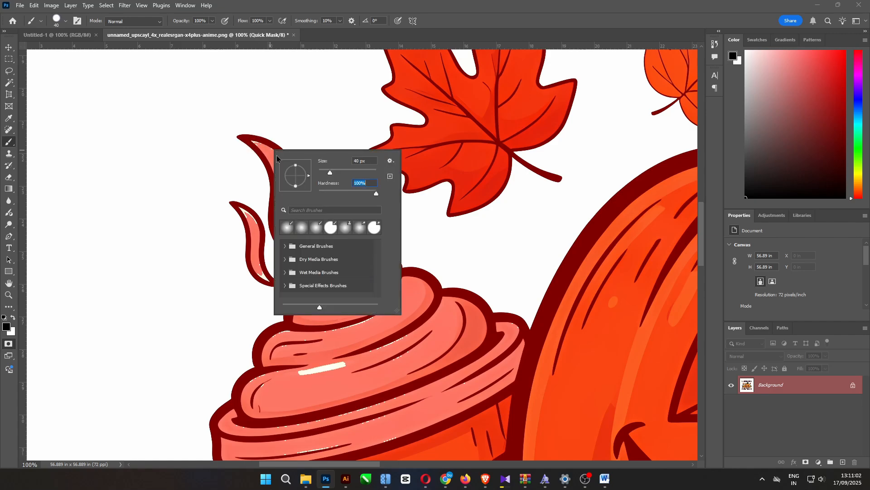
key("Return")
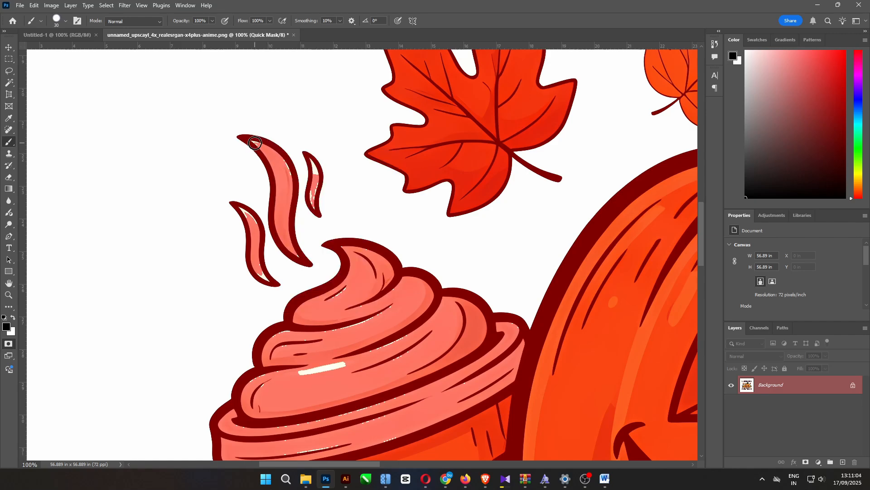
key("ctrl+plus")
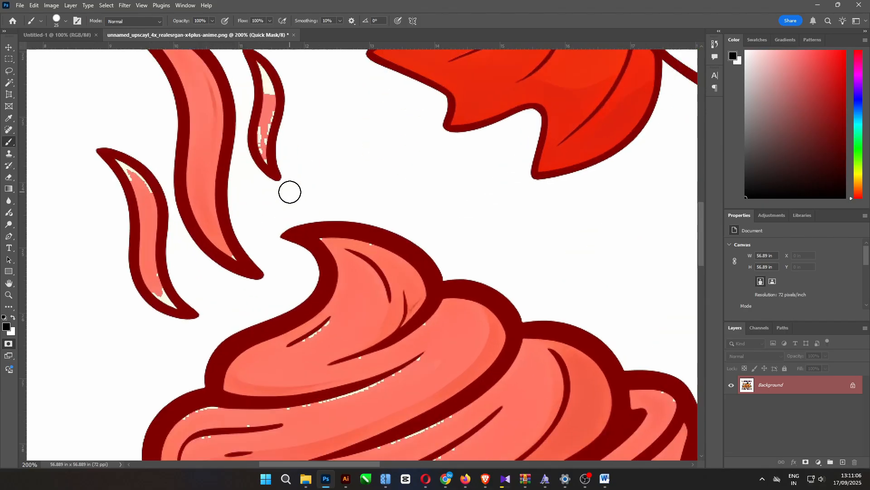
left_click_drag(290, 192, 356, 272)
mouse_move(362, 241)
left_mouse_down()
mouse_move(380, 255)
mouse_move(383, 230)
mouse_move(383, 283)
left_mouse_up()
key("bracketleft")
key("bracketleft")
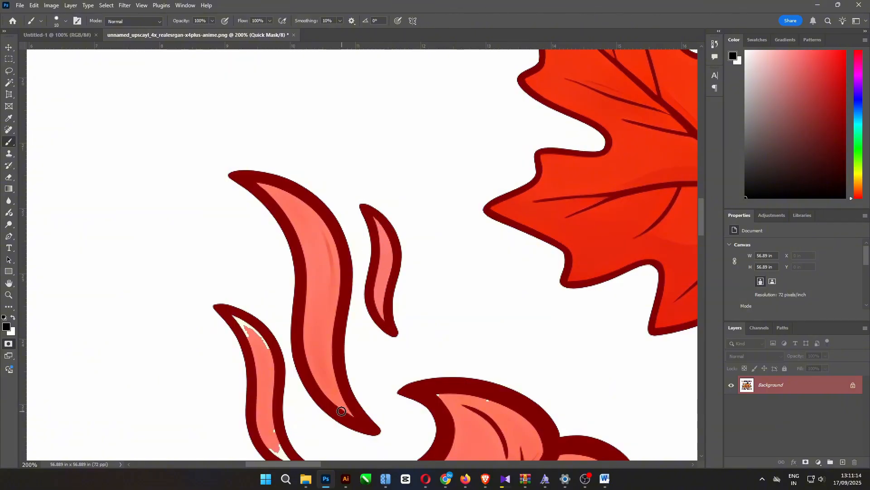
- Paint the mask over the remaining gaps inside the lower steam wisp with the 10 px brush
left_click_drag(350, 426, 358, 209)
left_click_drag(263, 125, 280, 152)
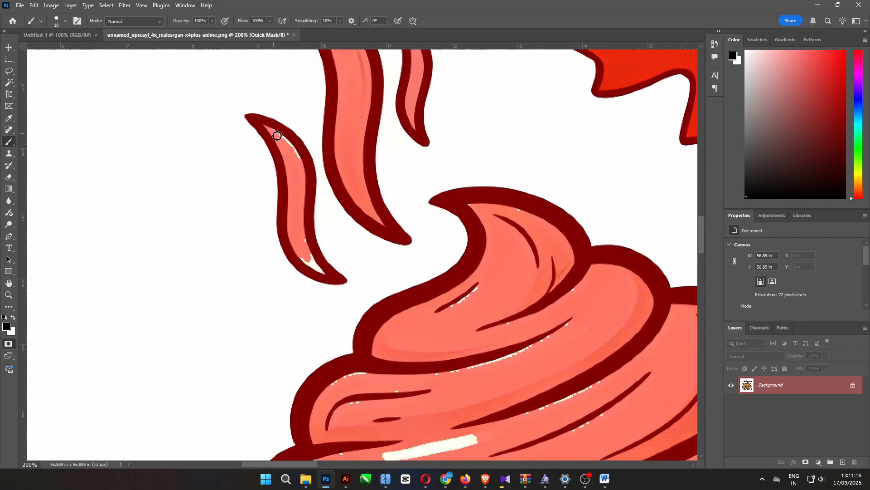
key("ctrl+z")
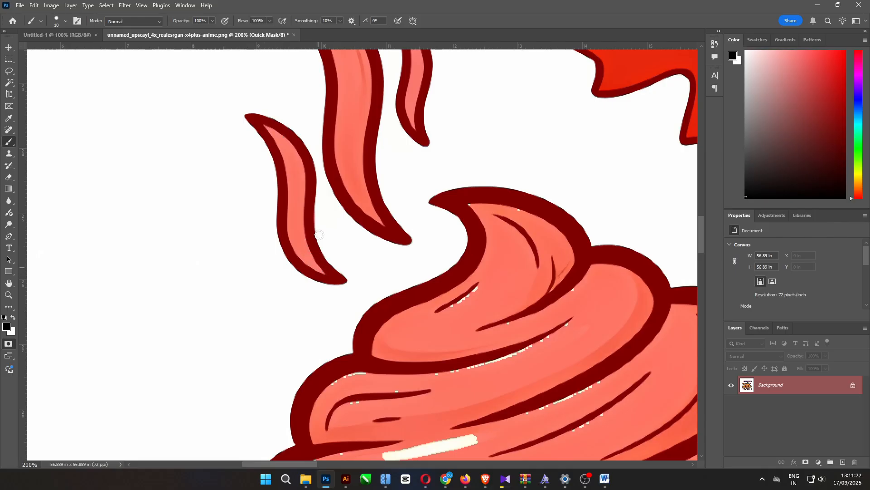
key("x")
key("x")
- Enlarge the brush to 25 px and paint the mask over the white specks and highlight stripe in the whipped cream
left_click_drag(383, 294, 295, 181)
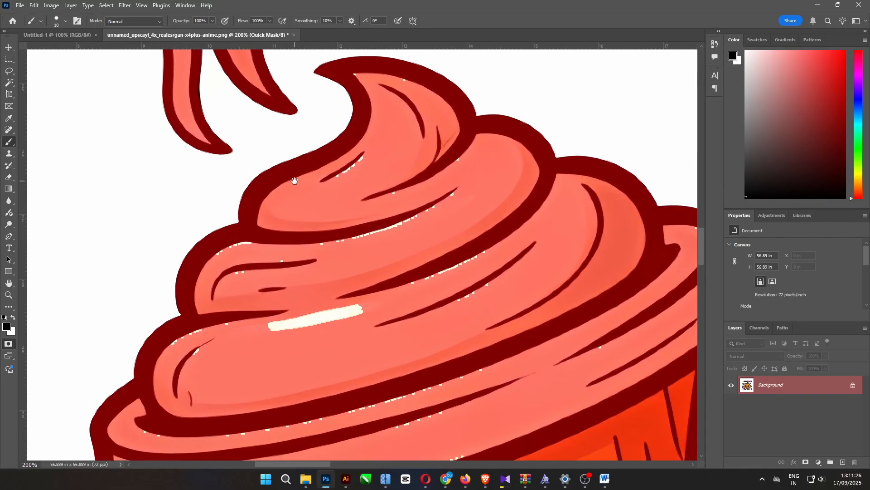
key("bracketright")
key("bracketright")
left_click(356, 79)
left_click(401, 85)
left_click(458, 165)
left_click_drag(361, 165, 324, 190)
mouse_move(455, 236)
left_mouse_down()
mouse_move(445, 200)
mouse_move(437, 261)
mouse_move(323, 314)
mouse_move(244, 306)
mouse_move(268, 254)
mouse_move(222, 243)
left_mouse_up()
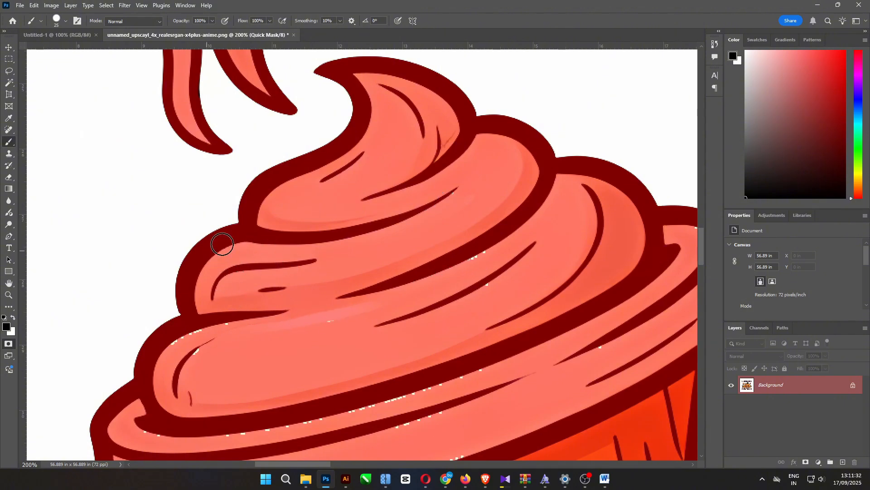
mouse_move(199, 327)
left_mouse_down()
mouse_move(230, 349)
mouse_move(477, 256)
mouse_move(326, 322)
mouse_move(234, 328)
left_mouse_up()
- Paint the mask over the white specks along the coffee cup's lid and rim
scroll(412, 197, "down", 5)
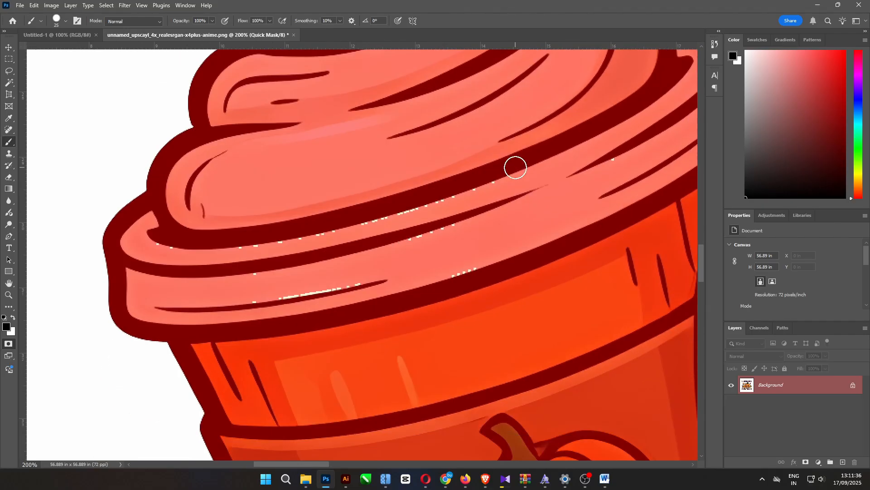
mouse_move(210, 234)
left_mouse_down()
mouse_move(408, 235)
mouse_move(390, 251)
mouse_move(237, 299)
left_mouse_up()
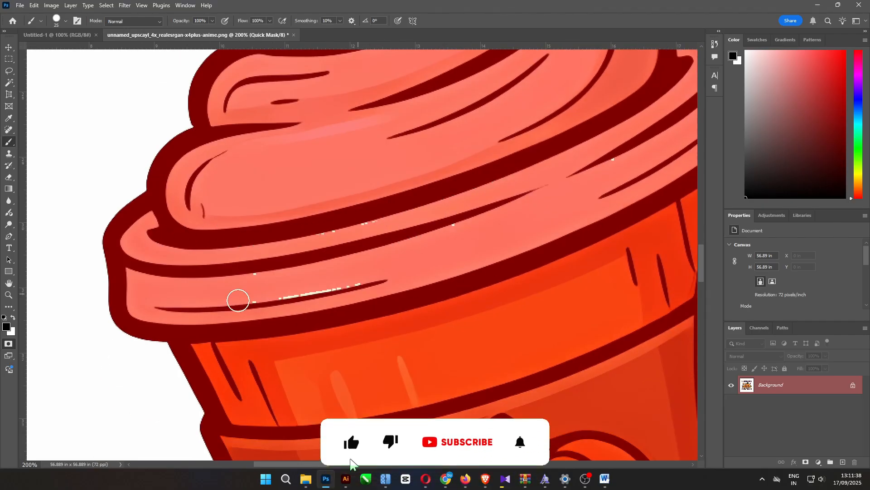
left_click_drag(301, 260, 458, 220)
left_click_drag(508, 227, 107, 286)
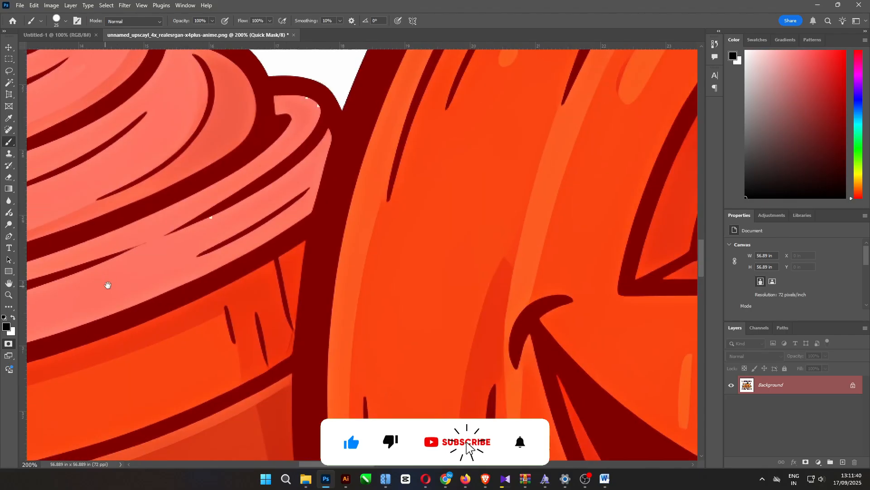
left_click_drag(210, 217, 264, 145)
- Check the rest of the masked design, leave Quick Mask mode, and invert the selection to the artwork
key("ctrl+minus")
key("ctrl+minus")
key("ctrl+minus")
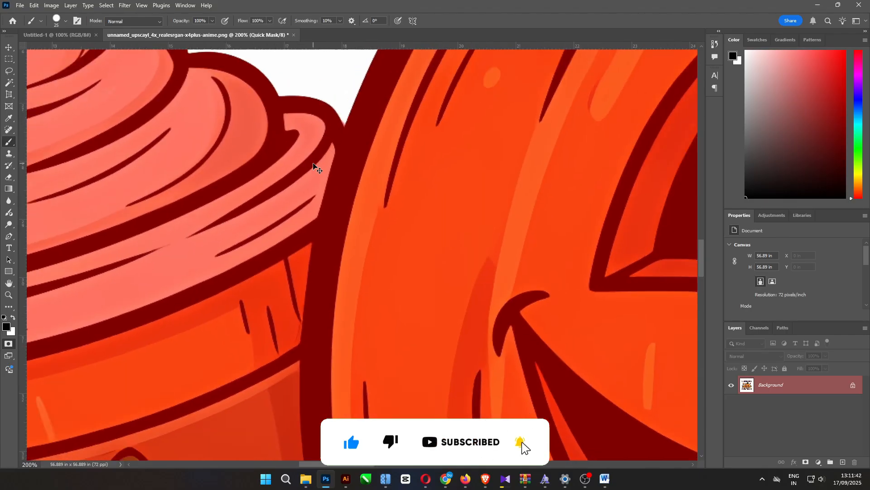
left_click_drag(360, 235, 310, 8)
left_click_drag(247, 88, 28, 235)
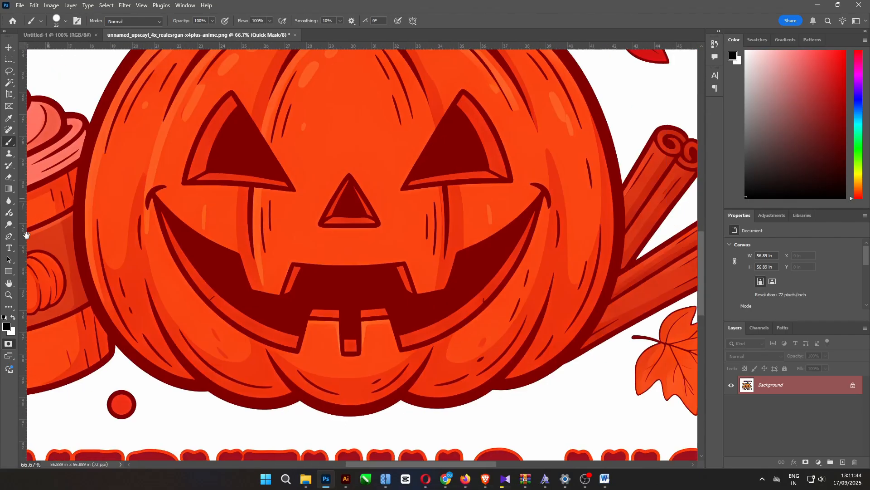
left_click_drag(283, 179, 393, 339)
key("ctrl+0")
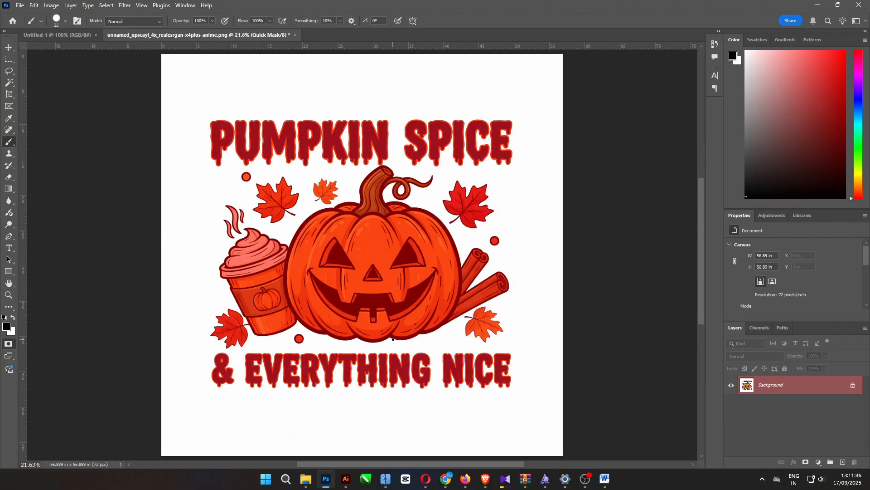
left_click(7, 344)
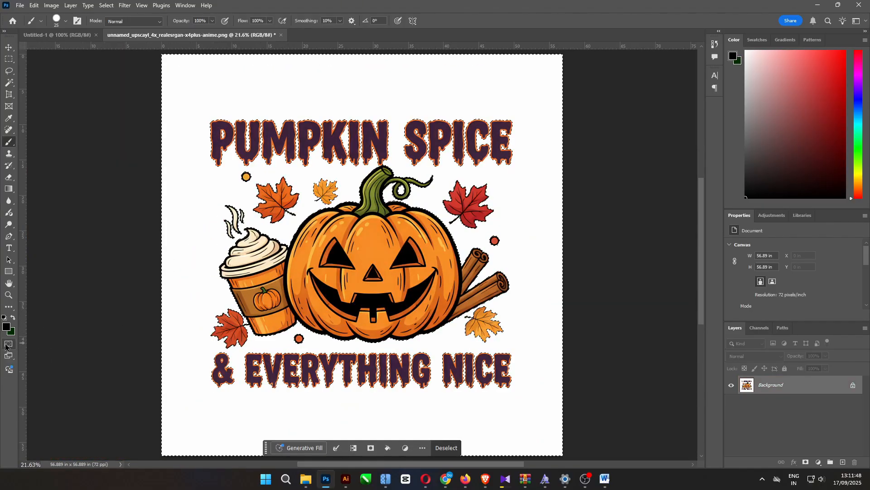
left_click(108, 6)
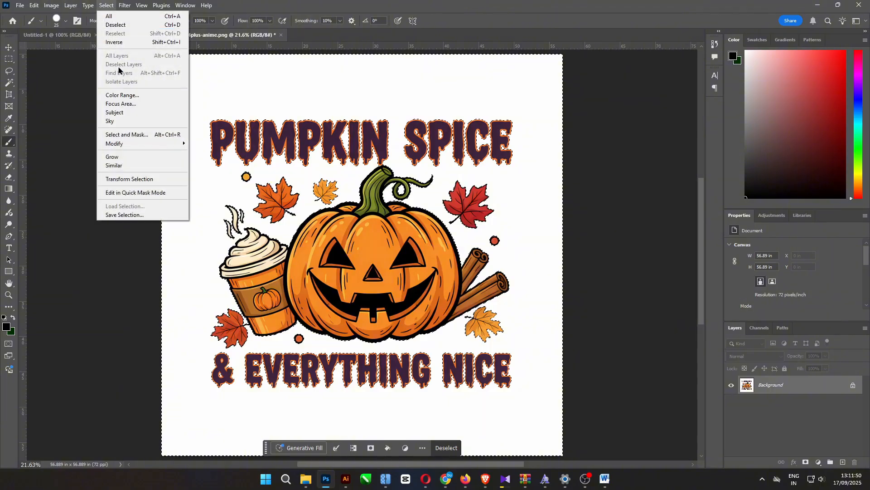
left_click(115, 42)
- Refine the selection in Select and Mask with 4% contrast and output it to a new layer
left_click(107, 5)
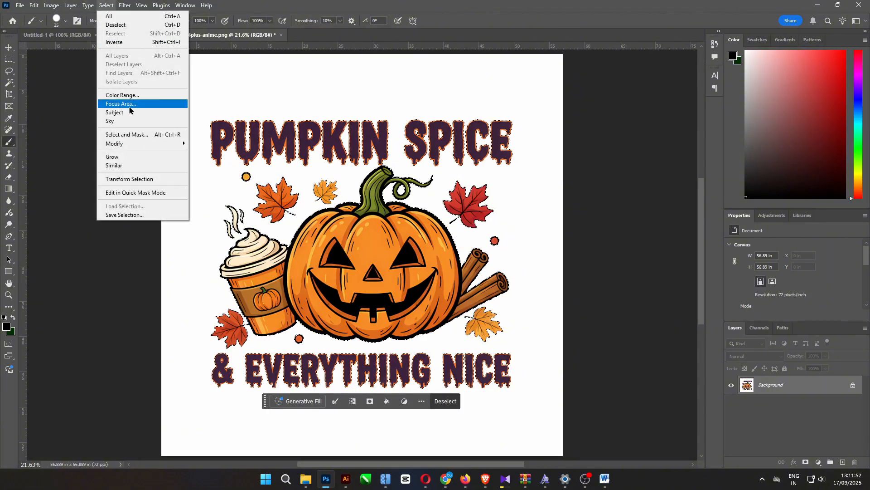
left_click(138, 134)
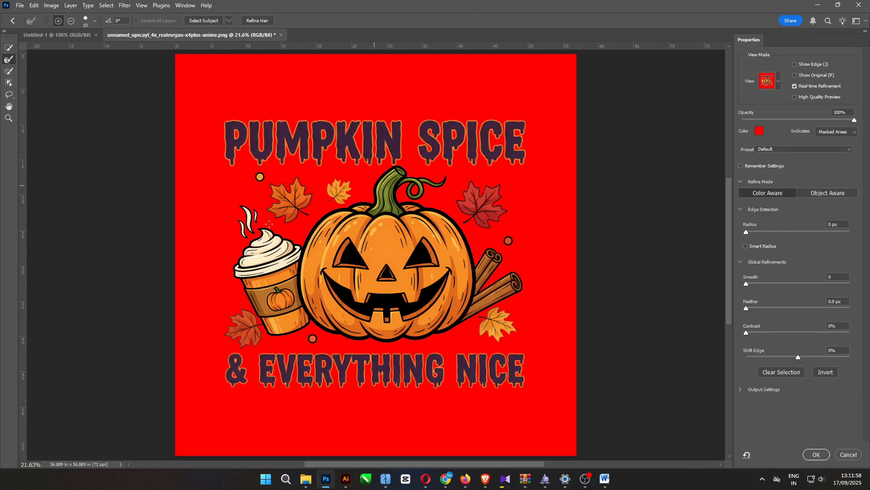
left_click(751, 333)
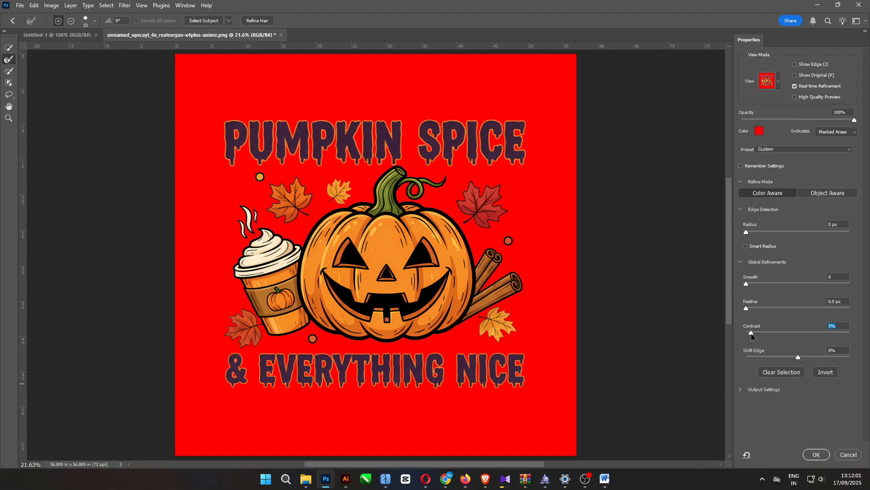
left_click(743, 391)
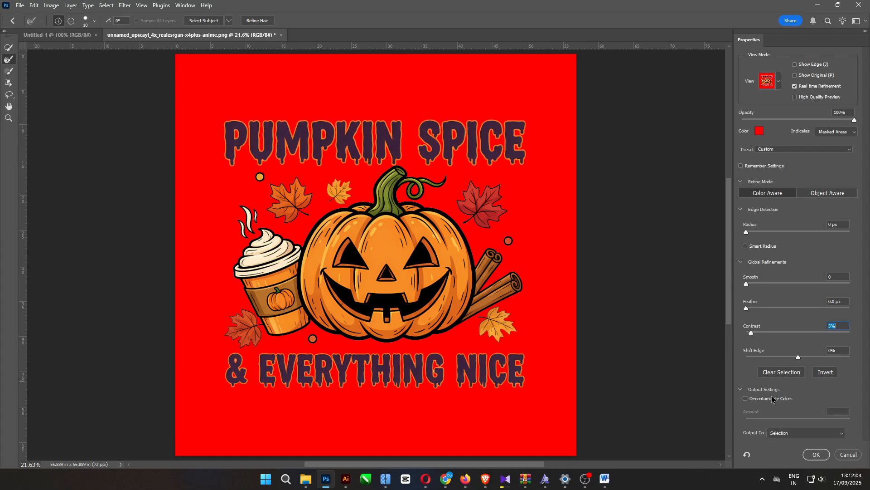
left_click(778, 433)
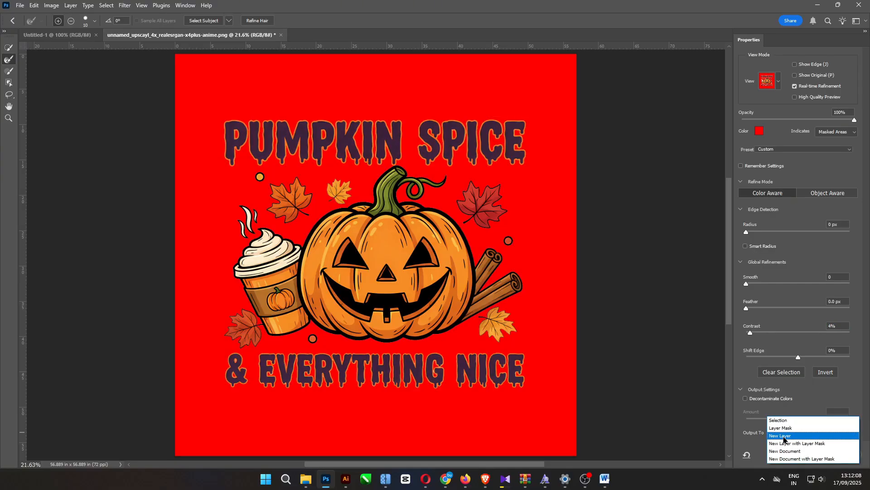
left_click(784, 436)
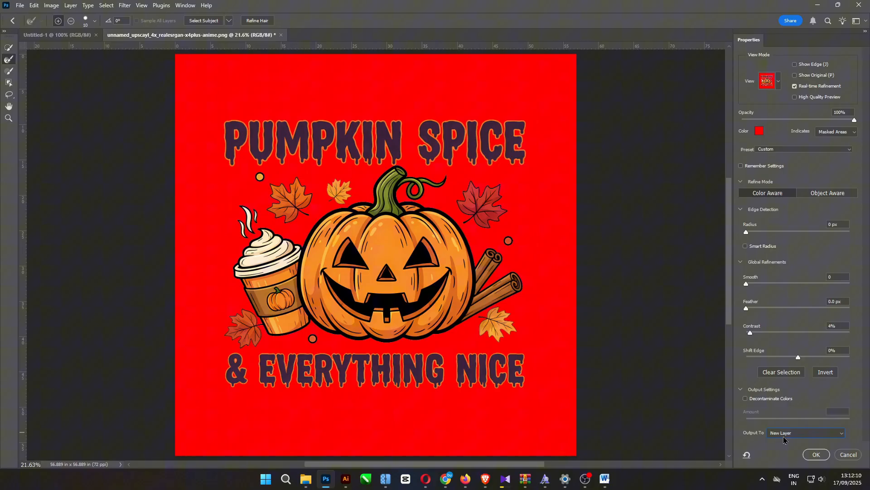
left_click(814, 454)
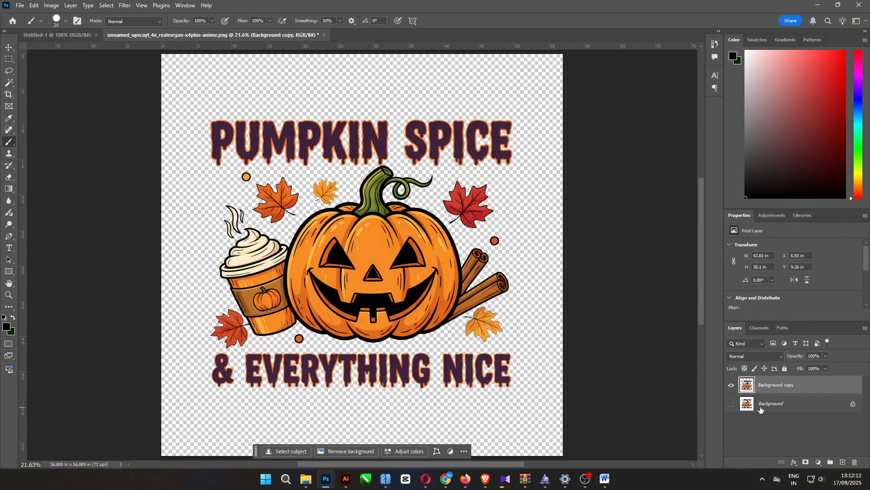
- Trim away the empty canvas on all four sides of the design
left_click(49, 5)
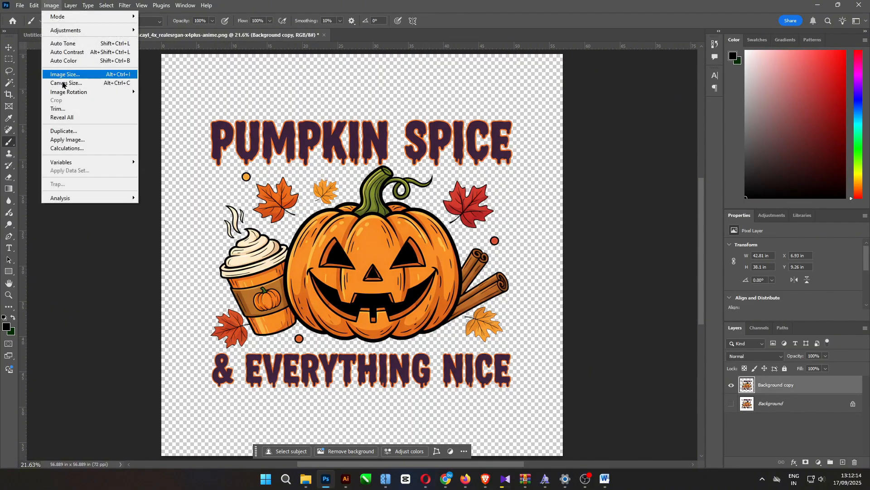
left_click(58, 109)
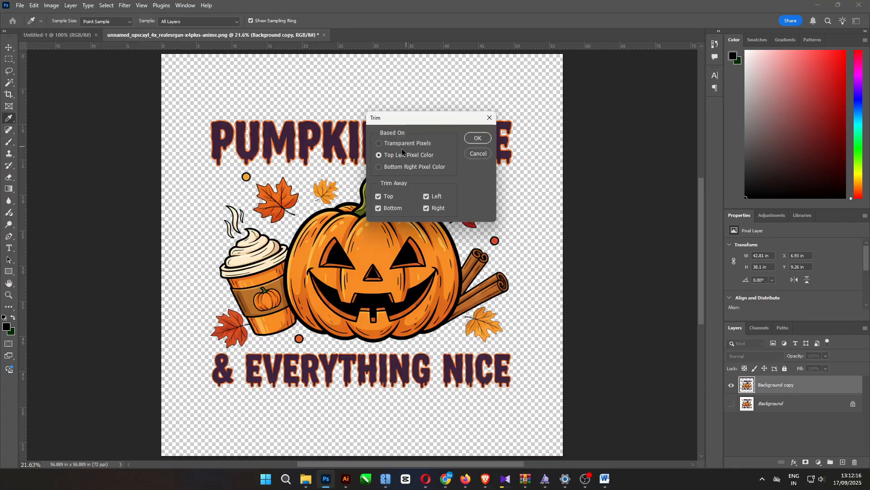
left_click(477, 137)
key("b")
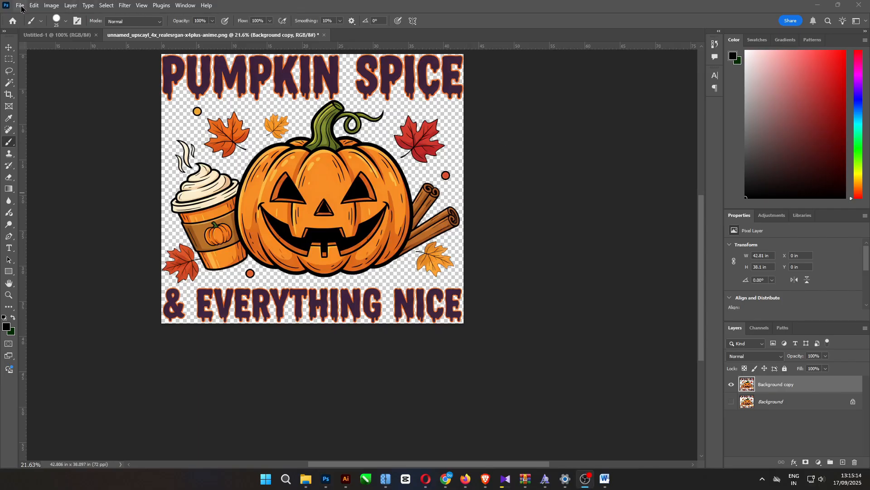
- Save a copy of the design as a PNG named 002 in the NANO BANANA folder, using the large file size option
left_click(21, 9)
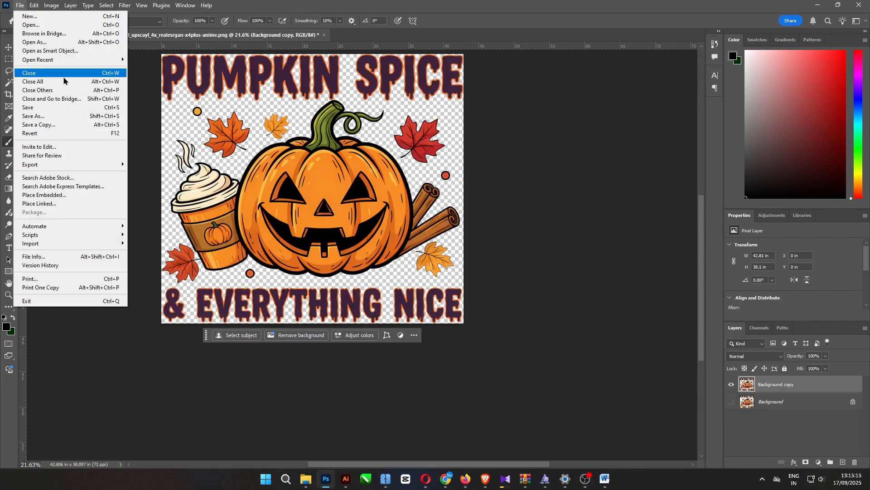
left_click(36, 115)
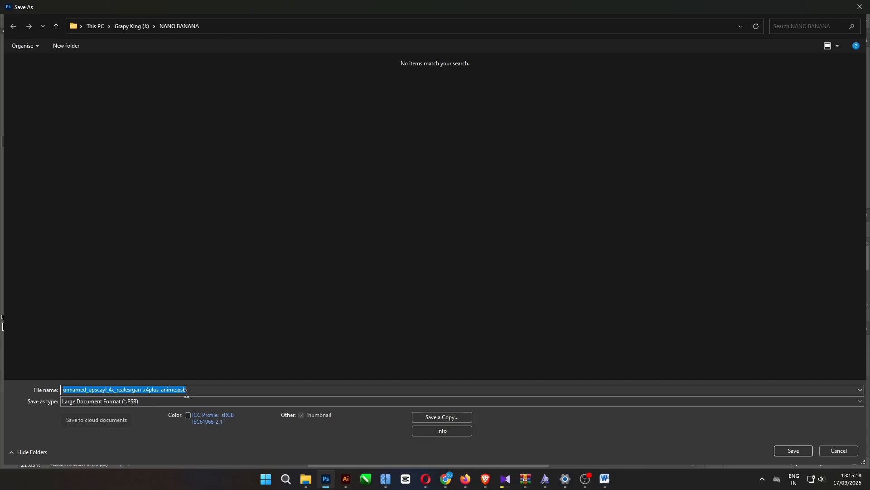
left_click(173, 401)
left_click(174, 402)
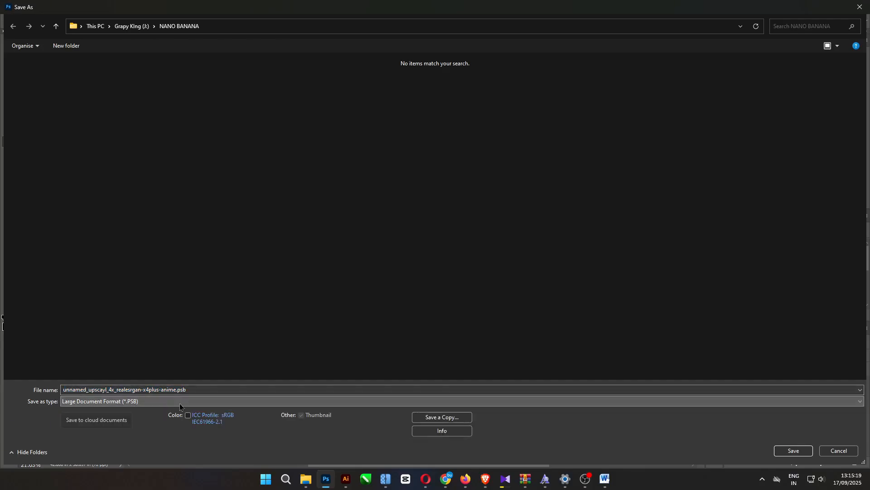
left_click(416, 419)
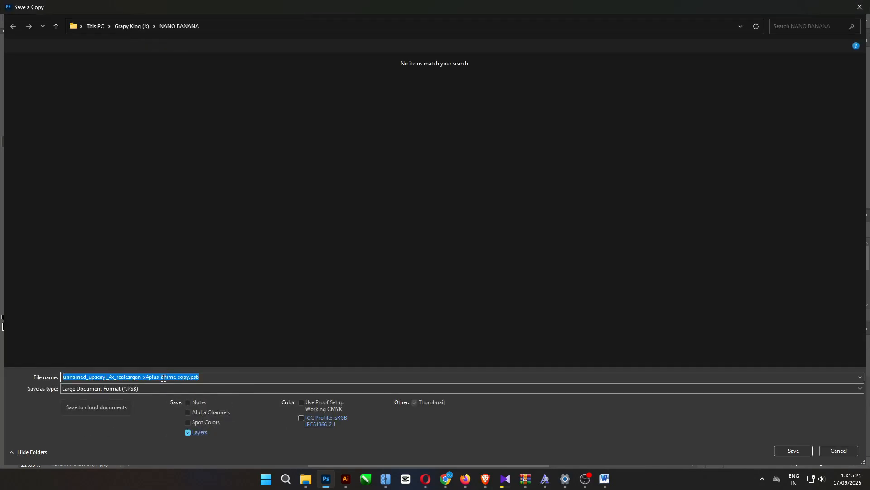
left_click(143, 389)
left_click(95, 339)
left_click(125, 376)
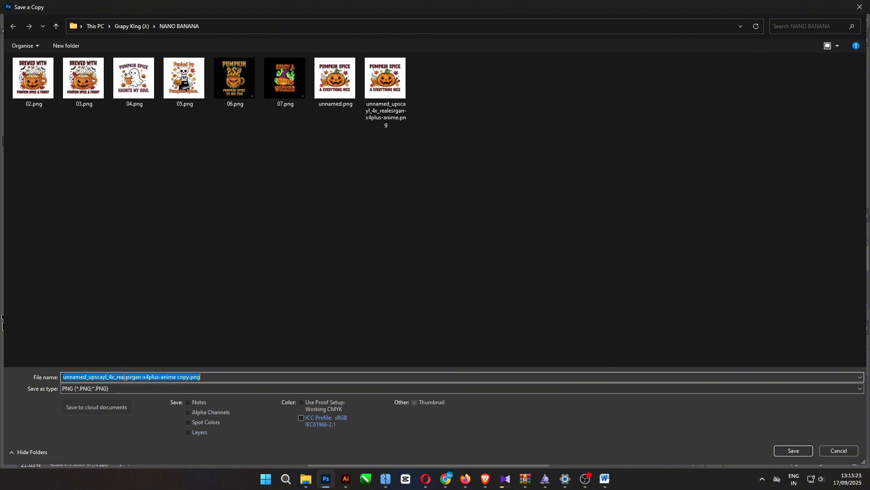
type("08")
key("Return")
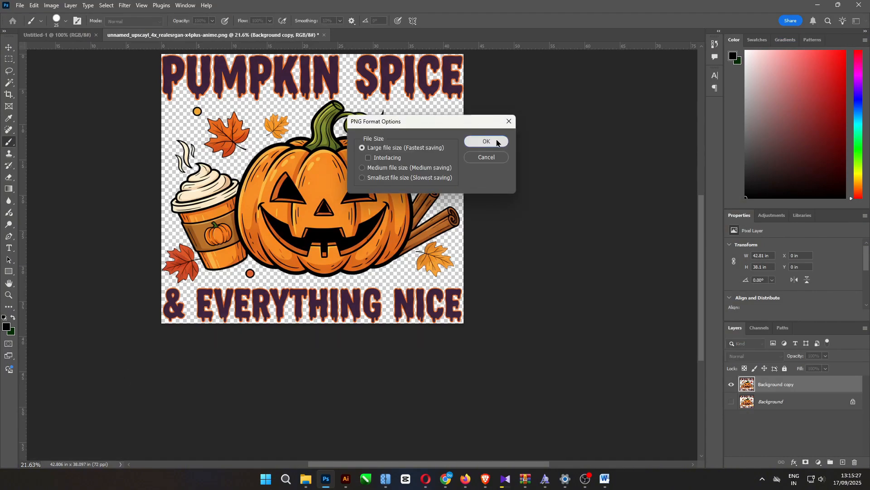
left_click(496, 140)
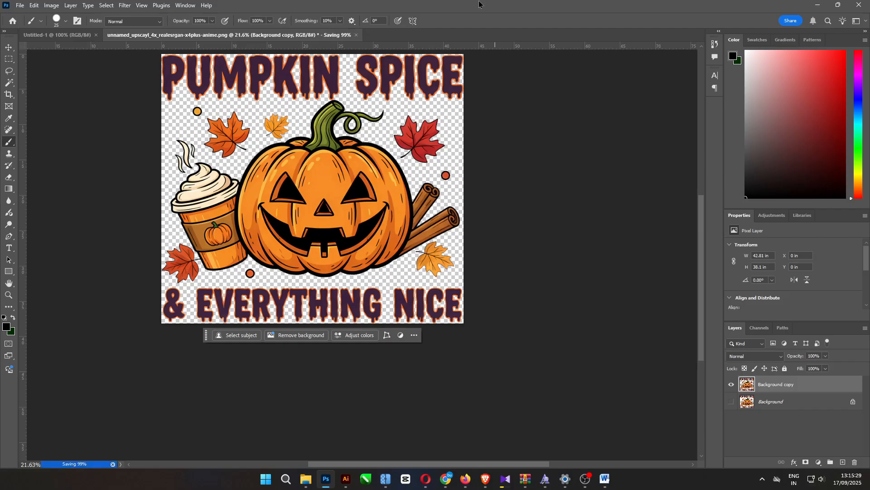
- Switch to File Explorer, open 002.png at full window size, and examine the cutout edges and transparent background
left_click(306, 480)
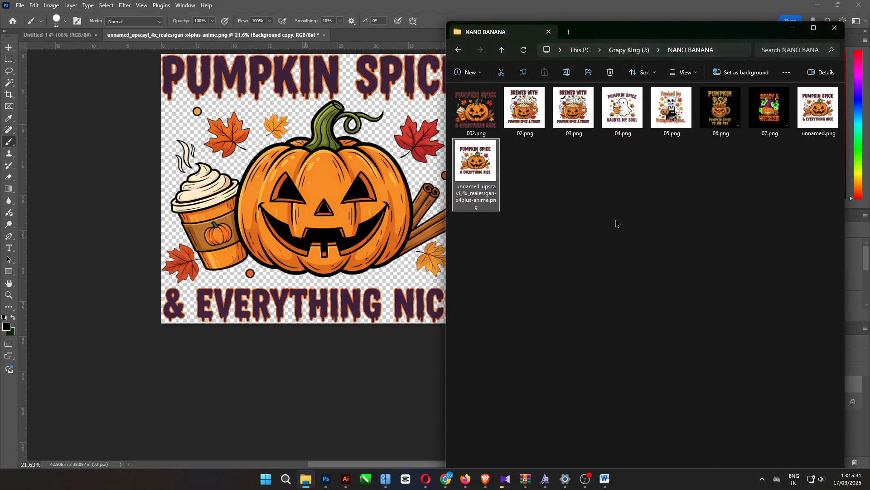
left_click(472, 114)
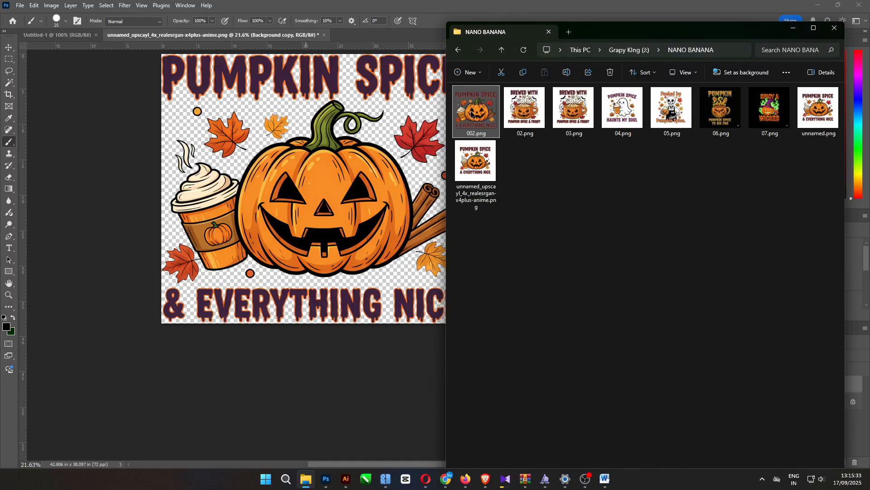
double_click(471, 113)
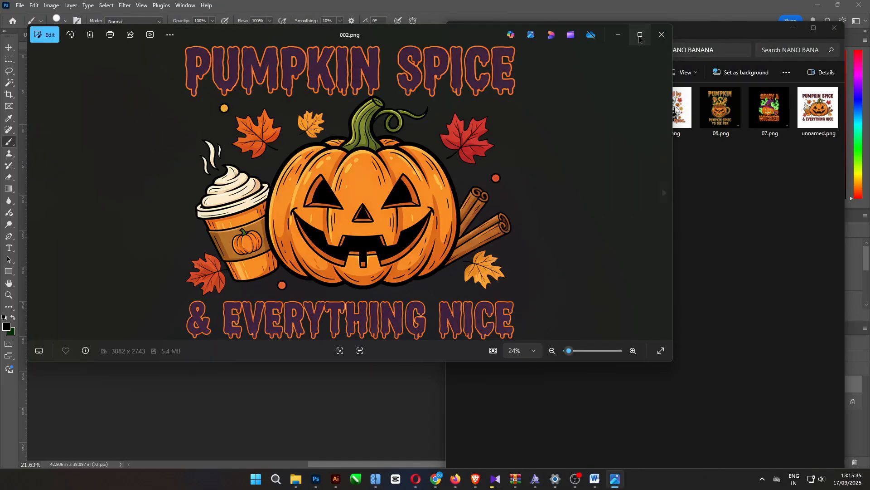
left_click(640, 35)
scroll(420, 229, "up", 1)
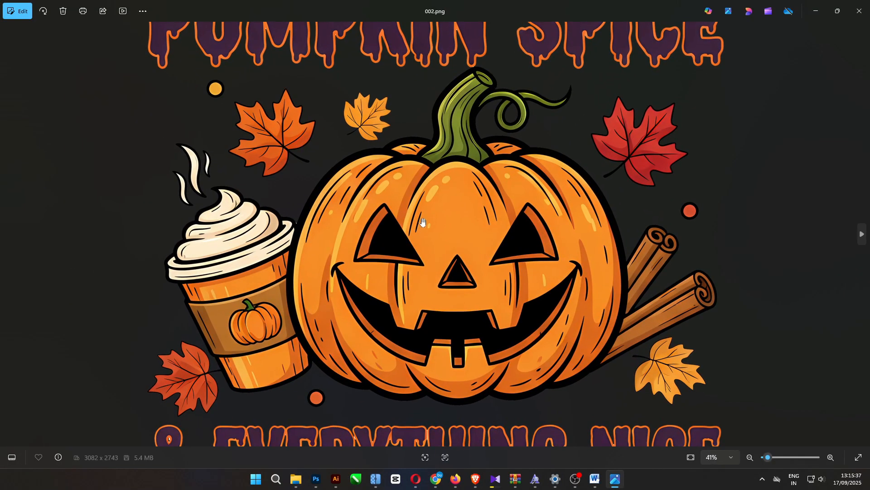
mouse_move(424, 223)
left_mouse_down()
mouse_move(375, 306)
mouse_move(374, 291)
mouse_move(436, 211)
left_mouse_up()
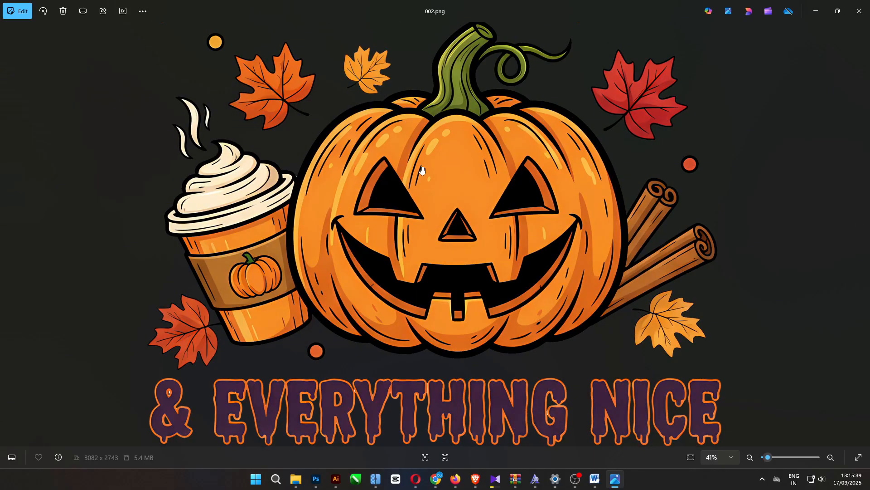
scroll(495, 275, "down", 1)
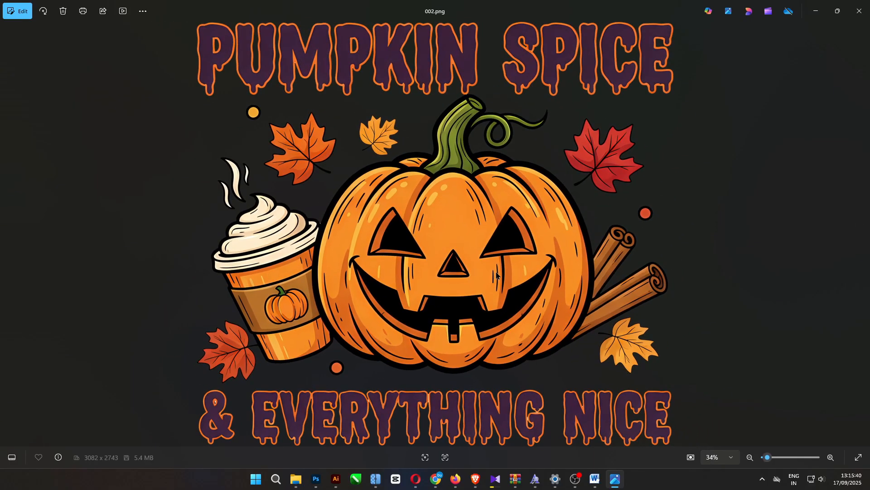
left_click(859, 11)
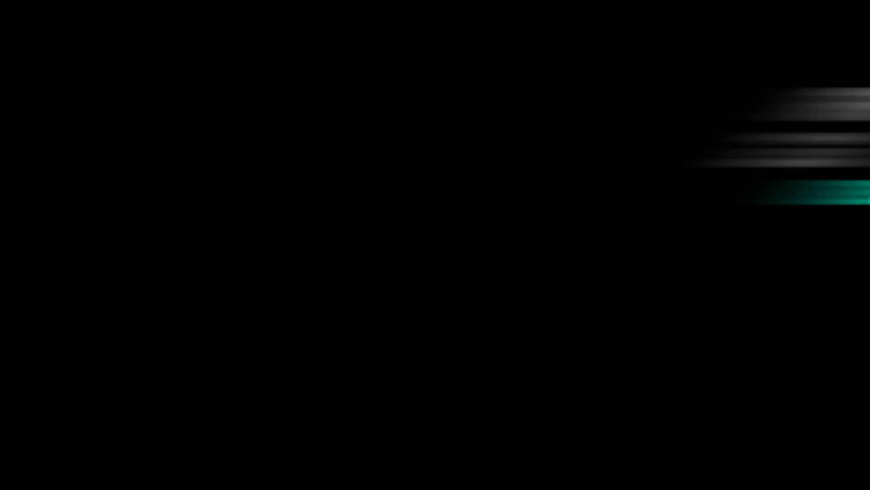